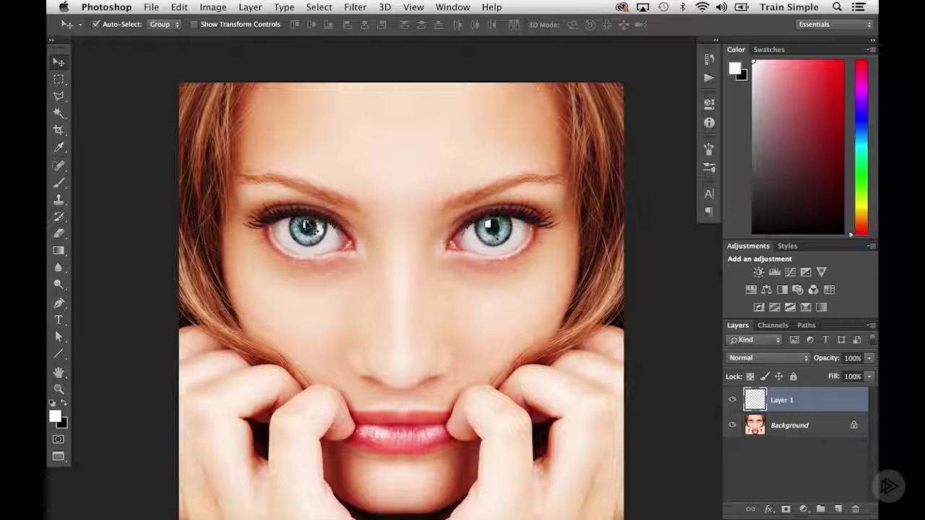
- Switch documents to the brown-eyed face portrait, then to catch-lights.jpg
click(452, 7)
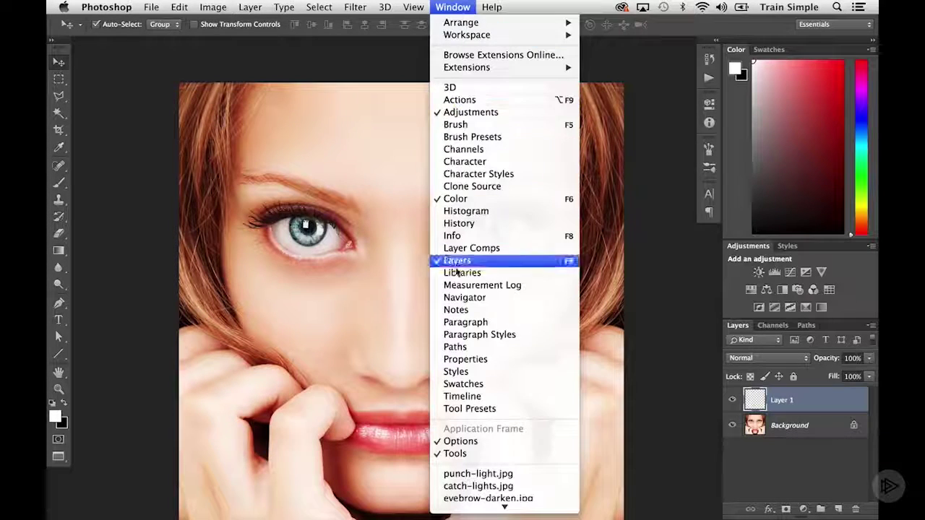
click(459, 494)
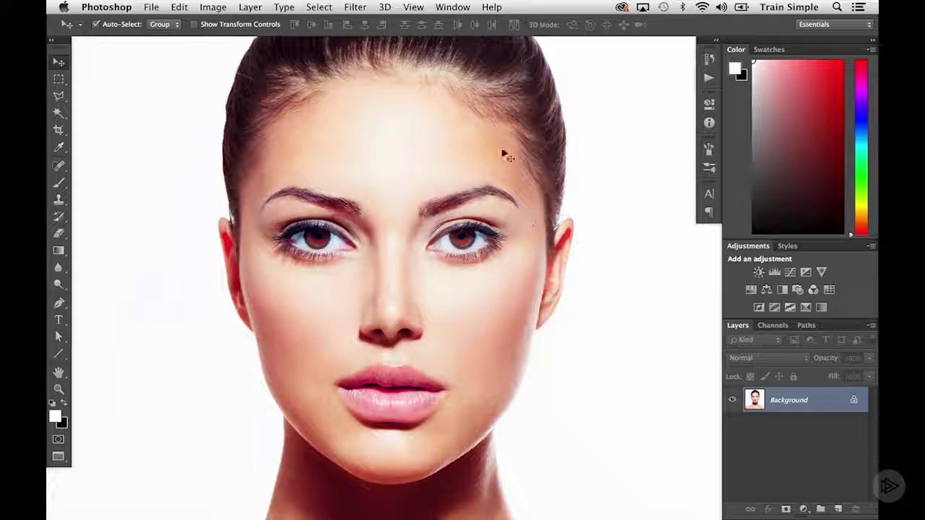
click(453, 7)
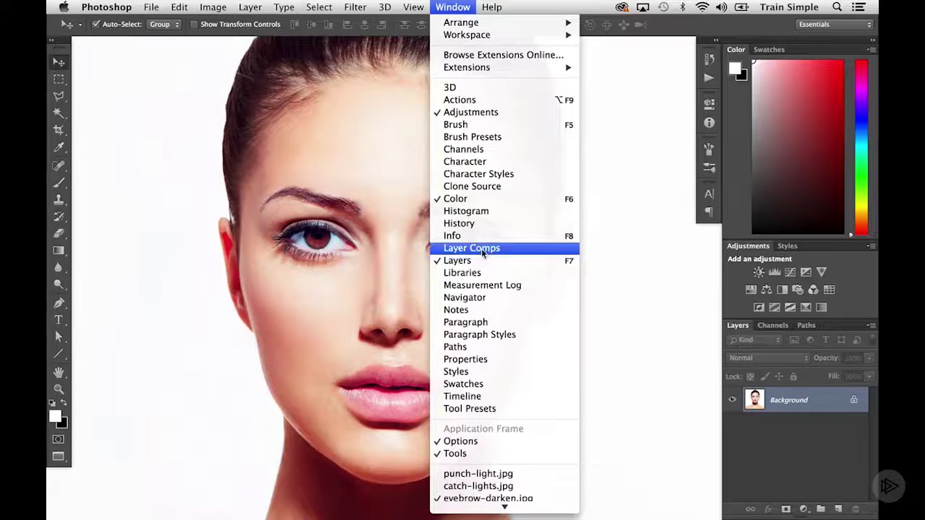
click(495, 485)
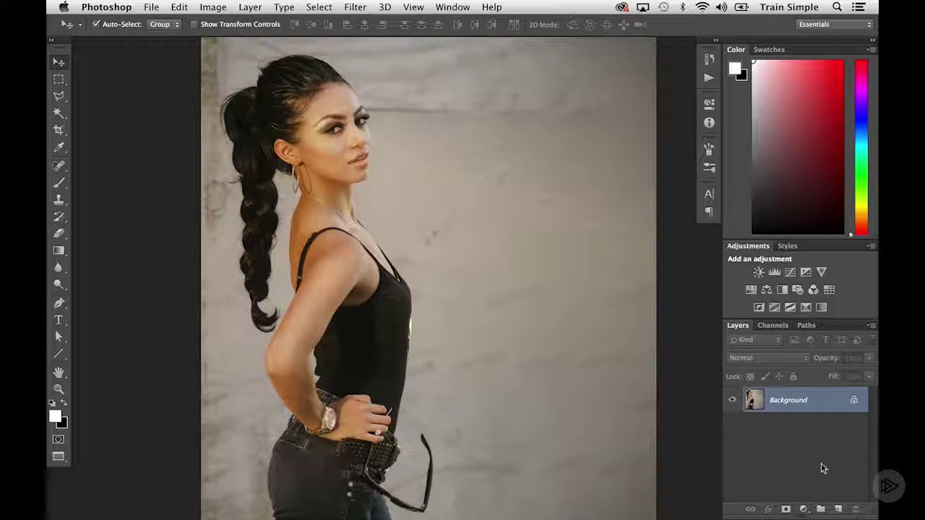
- Add a new empty layer above the Background and zoom in close on the eyes
click(837, 508)
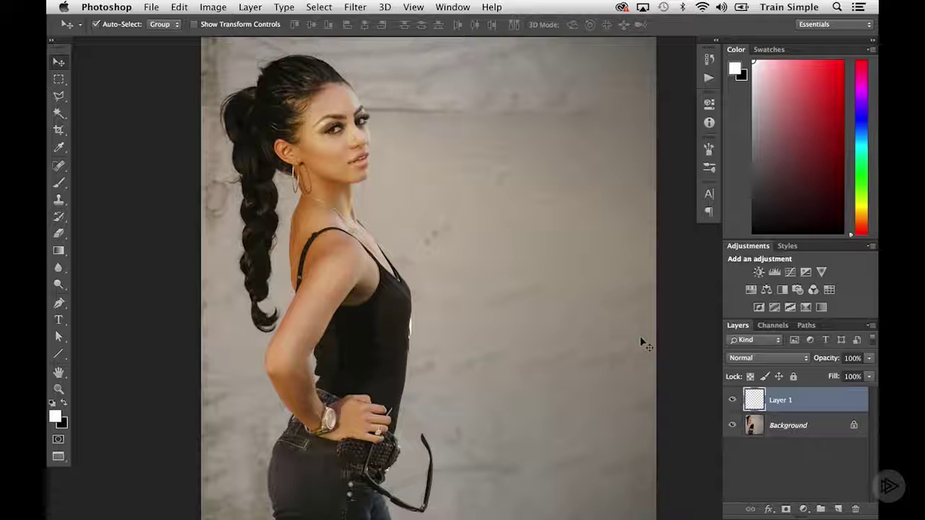
super+click(324, 127)
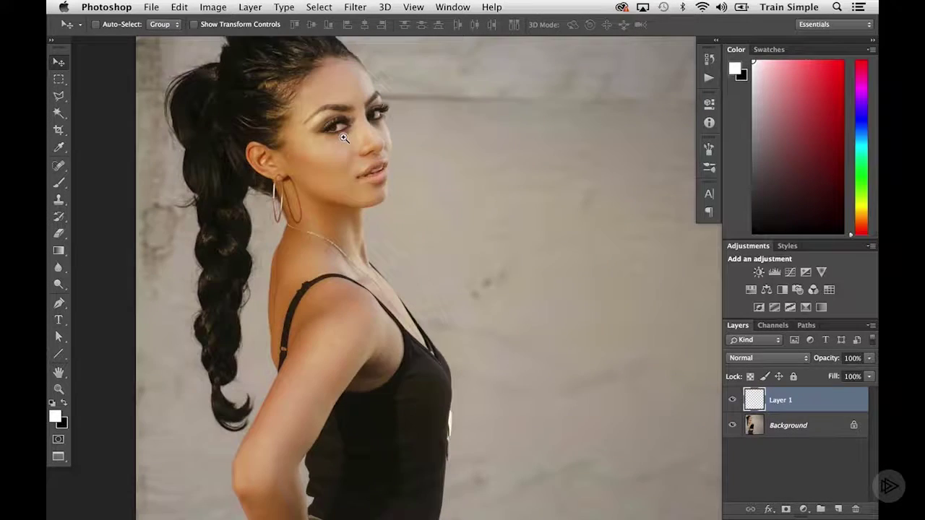
super+click(344, 137)
super+click(349, 138)
super+click(349, 138)
drag(347, 141, 345, 219)
- Paint a small white catch-light dot in each eye with a size 6 brush
key(b)
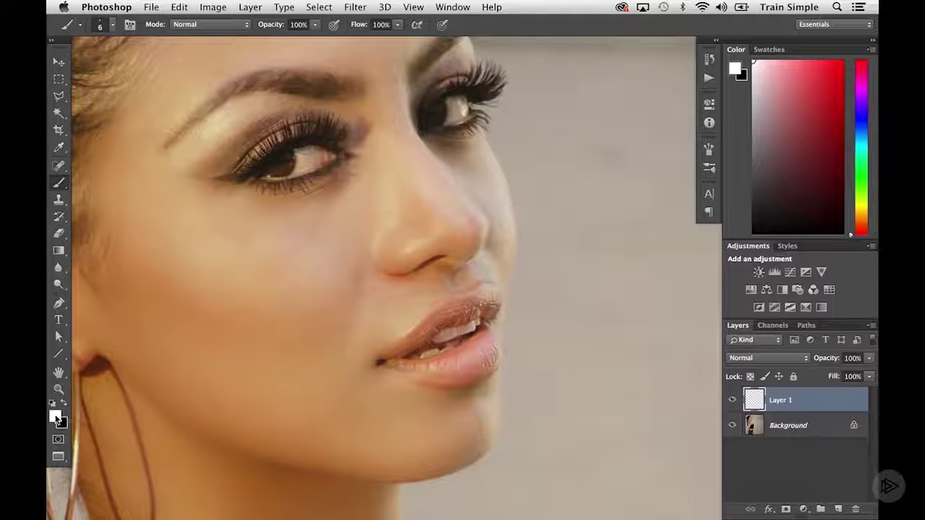
key(x)
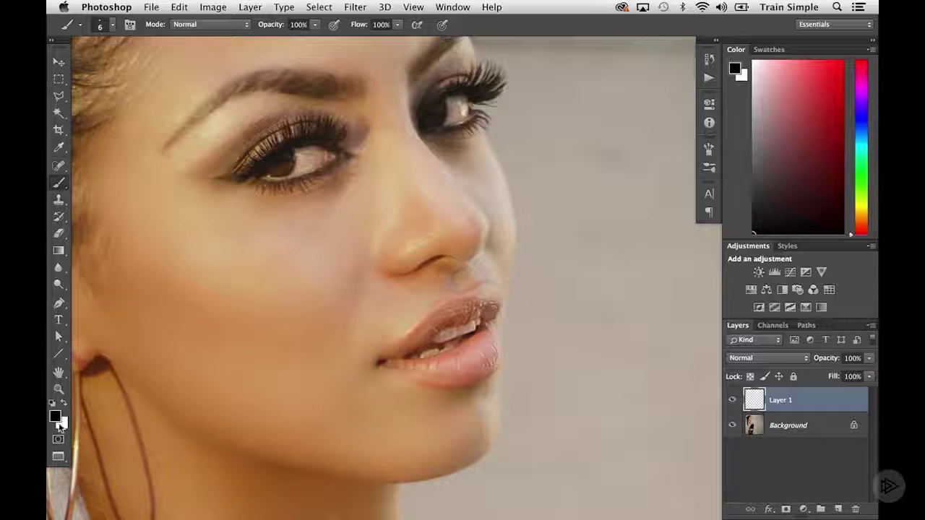
key(x)
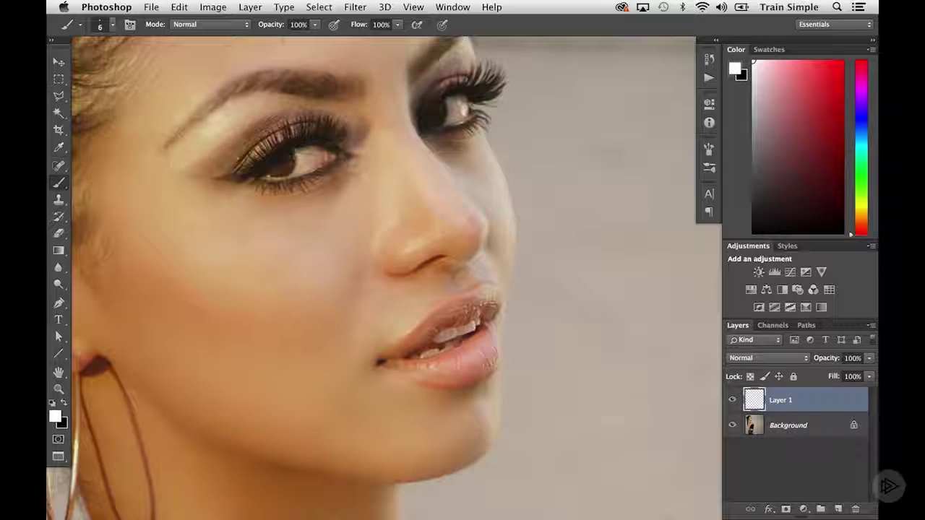
click(274, 159)
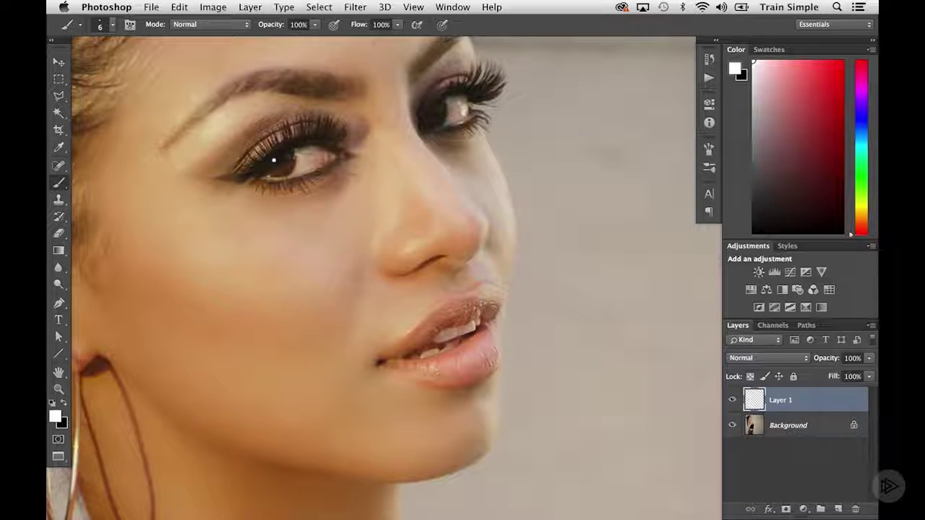
click(429, 112)
key(super+0)
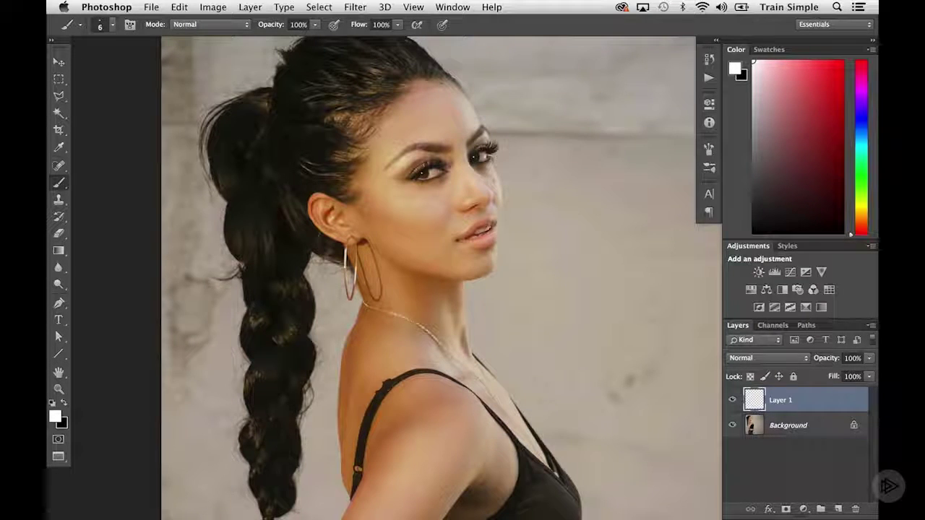
- Lower Layer 1's opacity to 61% to soften the white catch-lights
alt+click(493, 178)
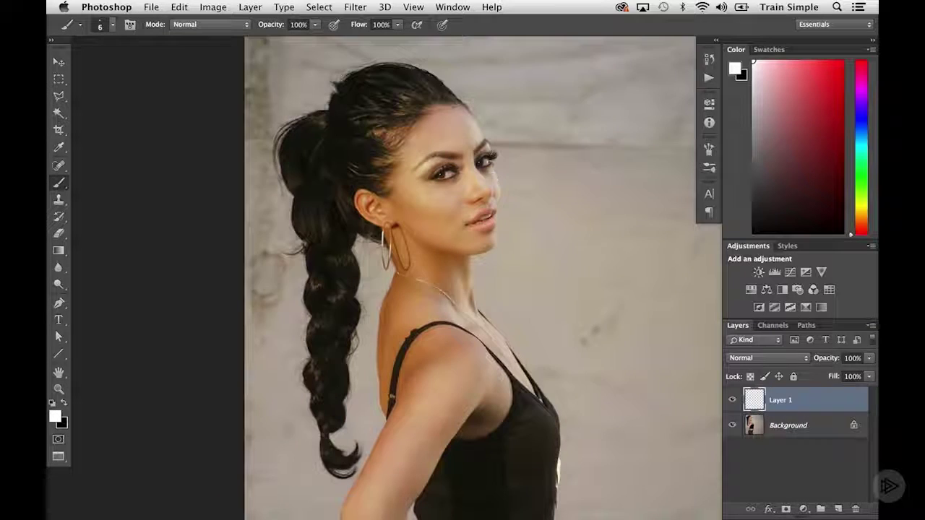
click(512, 200)
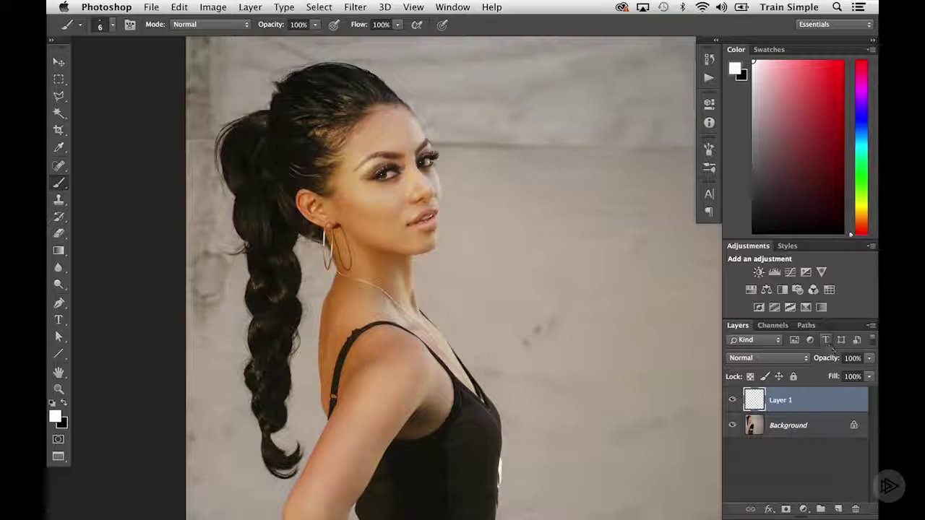
drag(868, 358, 845, 371)
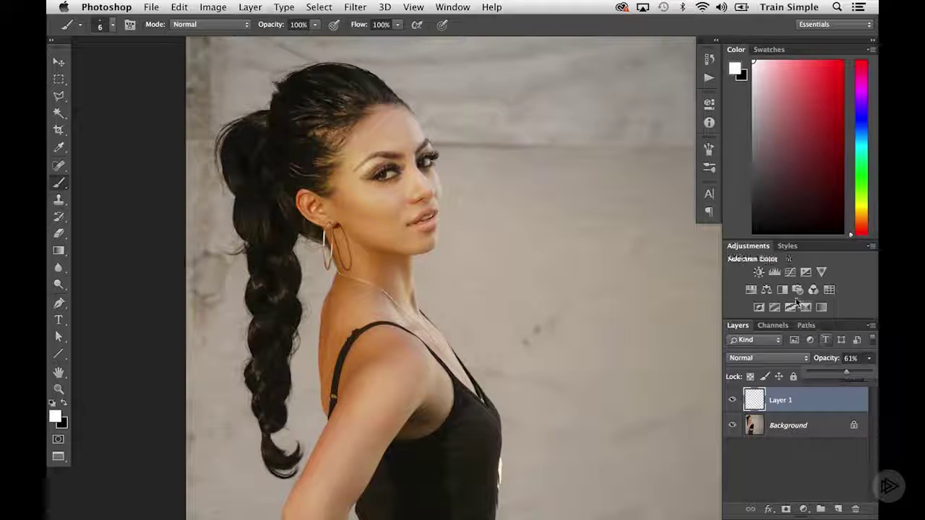
click(451, 7)
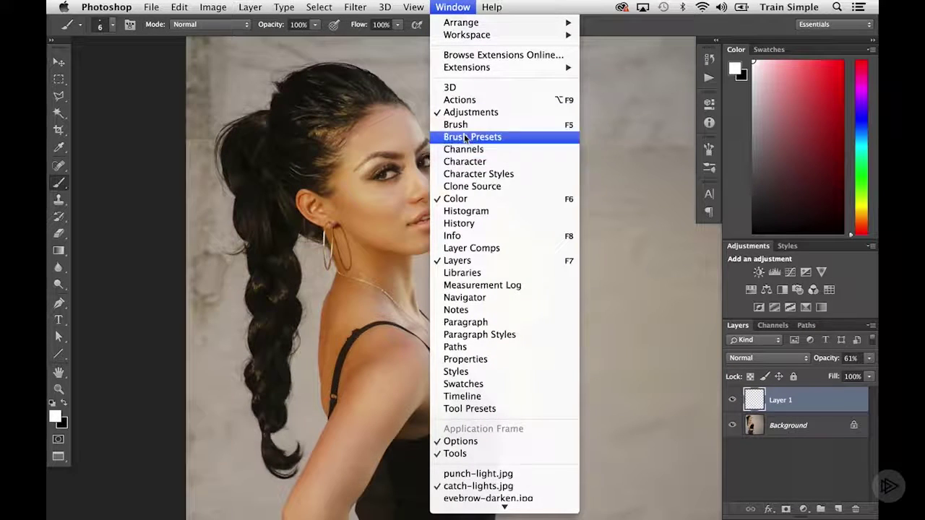
- Switch via eyebrow-darken.jpg to catch-light-trace.jpg and zoom in on its eyes
click(486, 499)
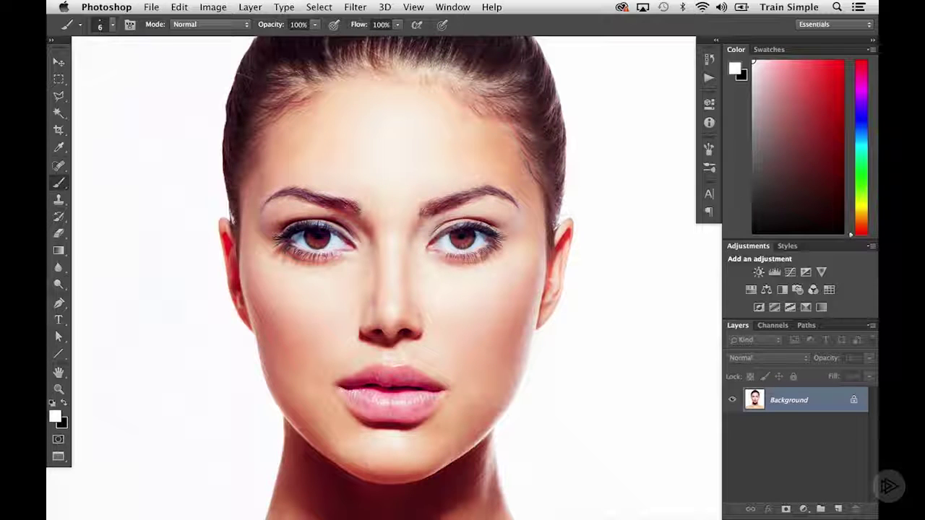
click(453, 8)
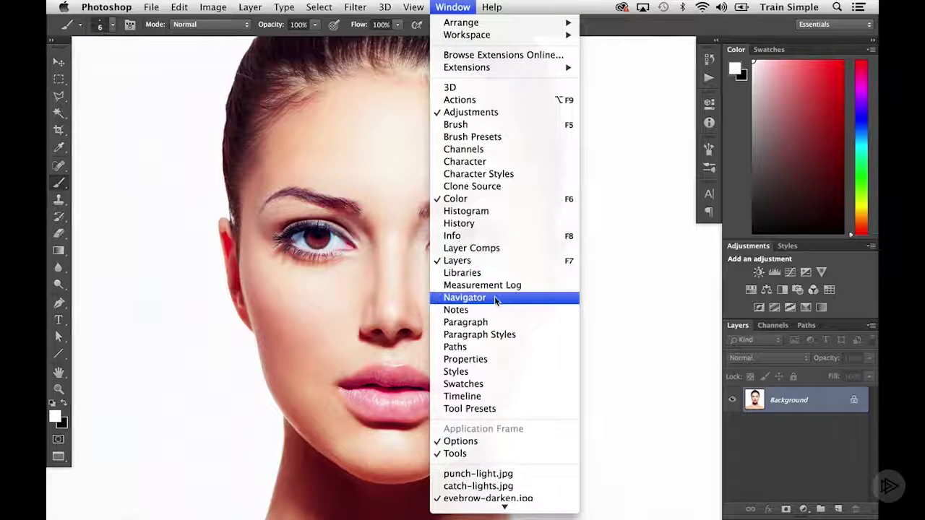
click(489, 501)
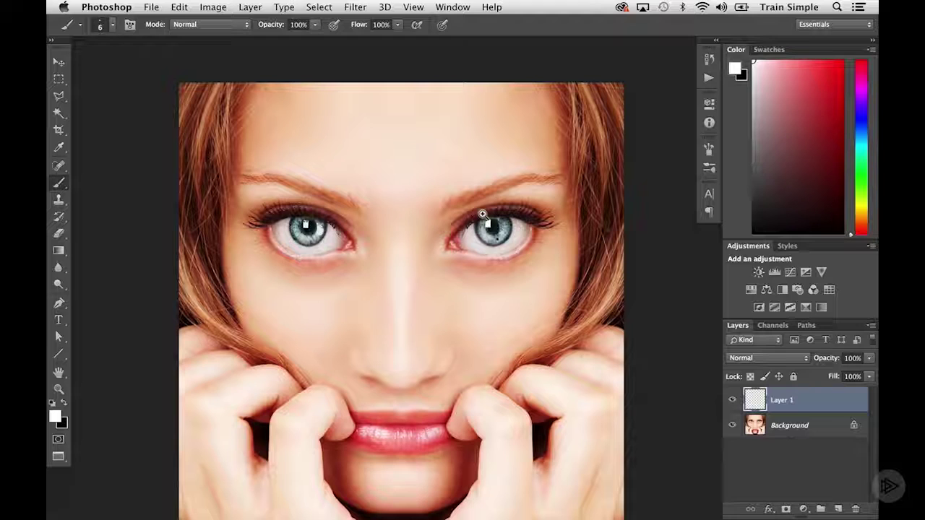
drag(491, 232, 490, 237)
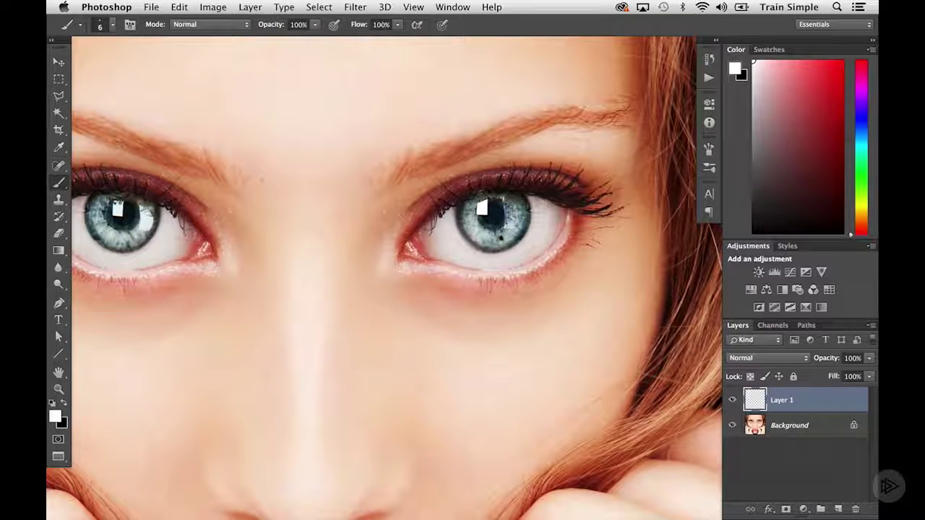
- Outline the right eye's square catch-light with Polygonal Lasso and replace Layer 1 with a new empty layer
click(60, 96)
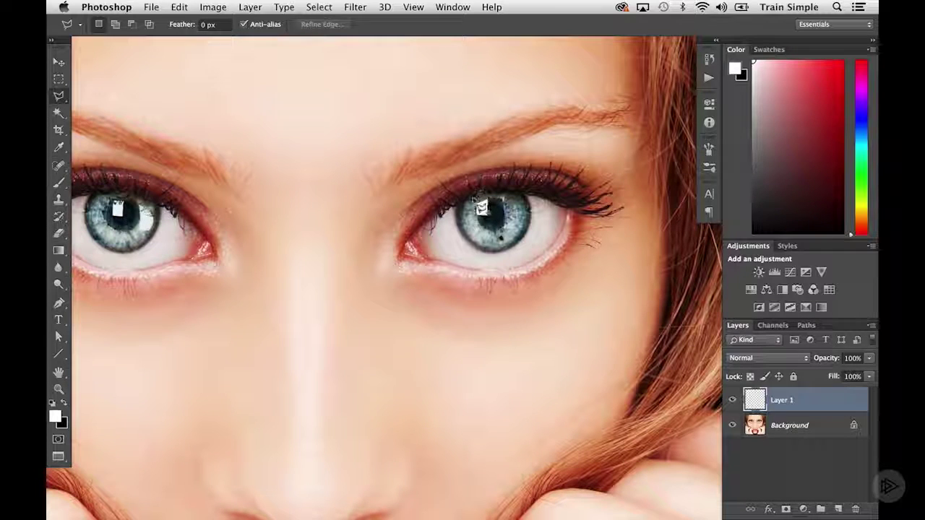
click(481, 207)
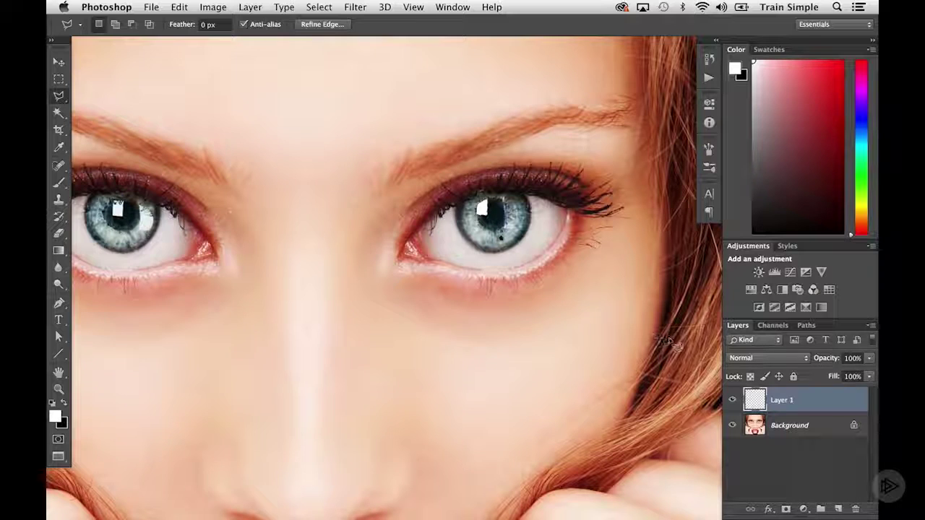
drag(784, 399, 855, 509)
click(838, 508)
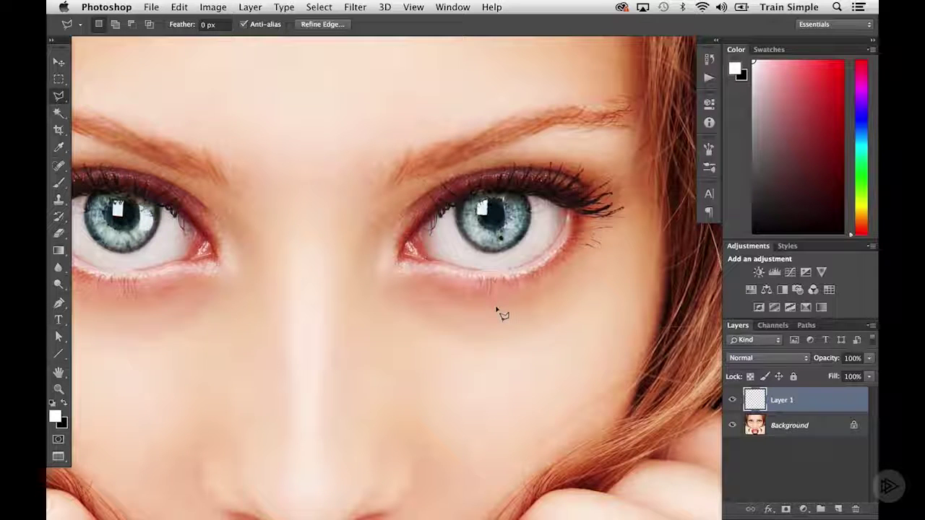
key(alt)
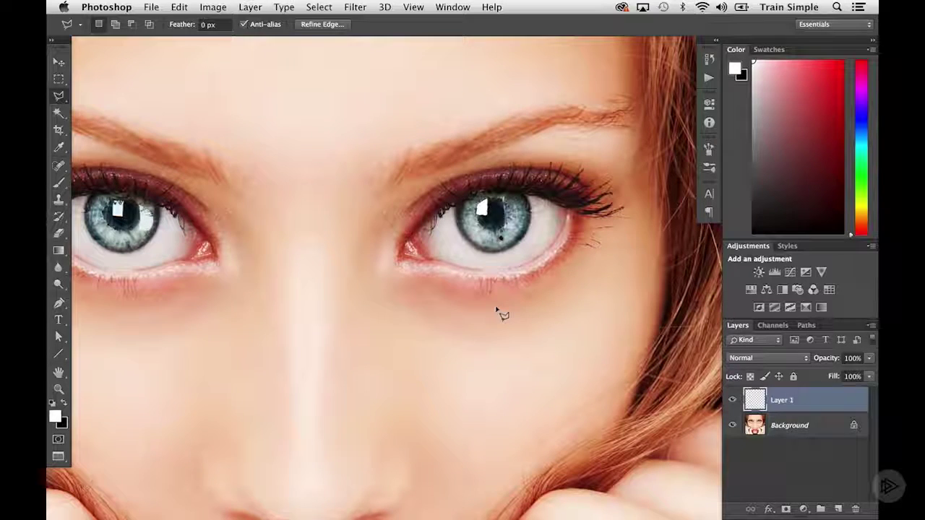
- Switch to eyebrow-darken.jpg, add a new empty Layer 1, and zoom in on the eyes
click(448, 8)
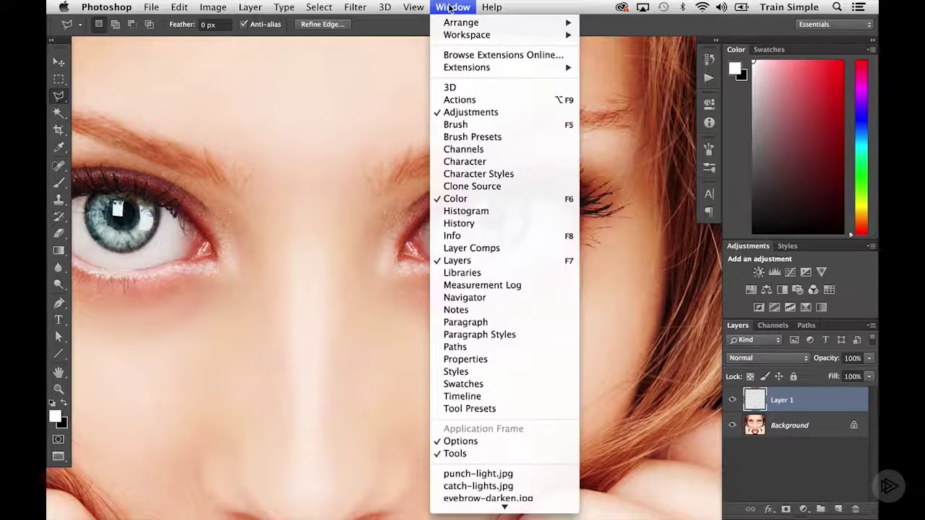
mouse_move(484, 512)
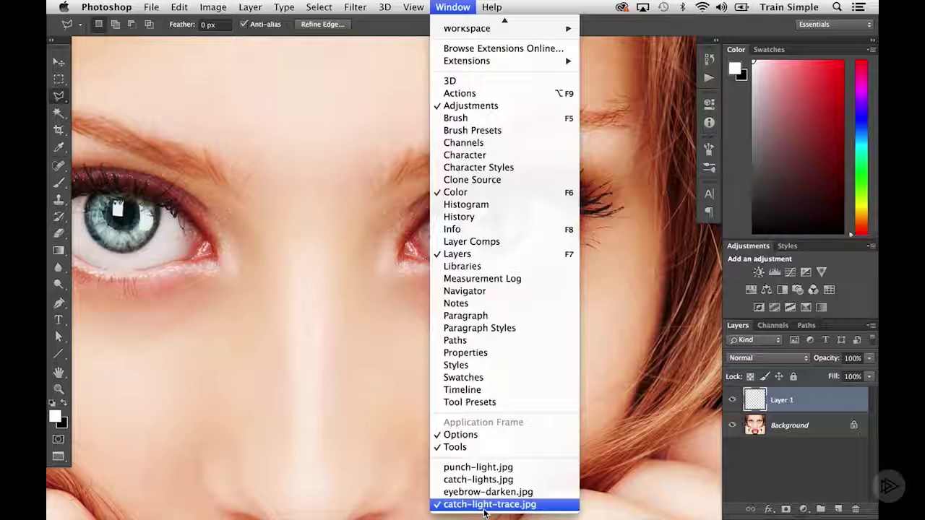
click(485, 492)
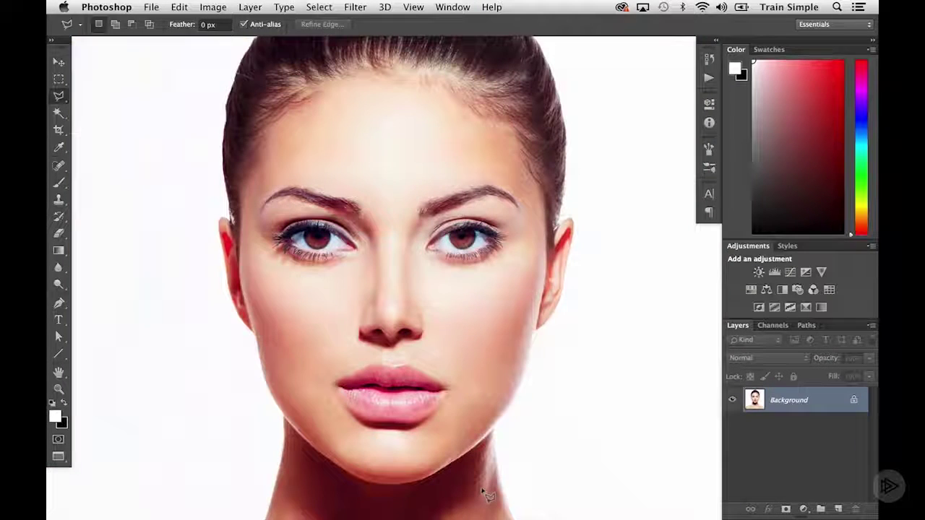
click(838, 509)
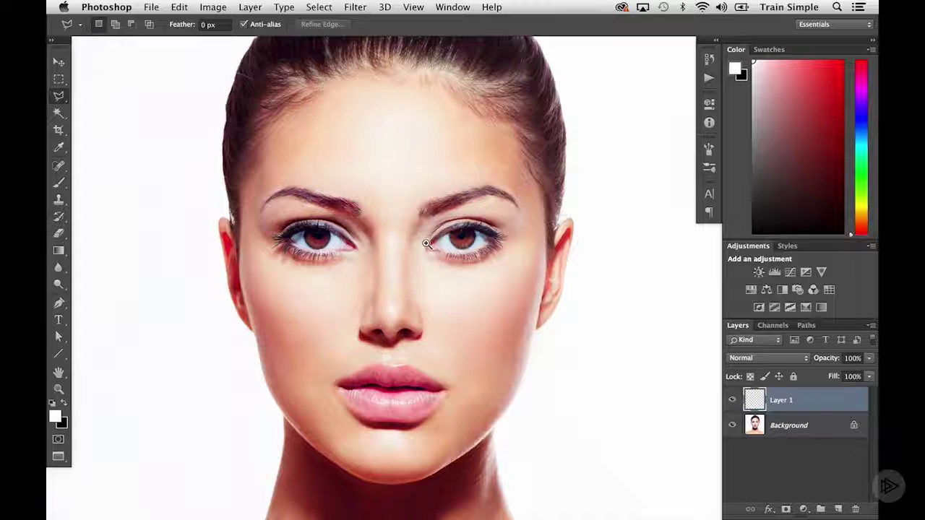
drag(365, 244, 364, 245)
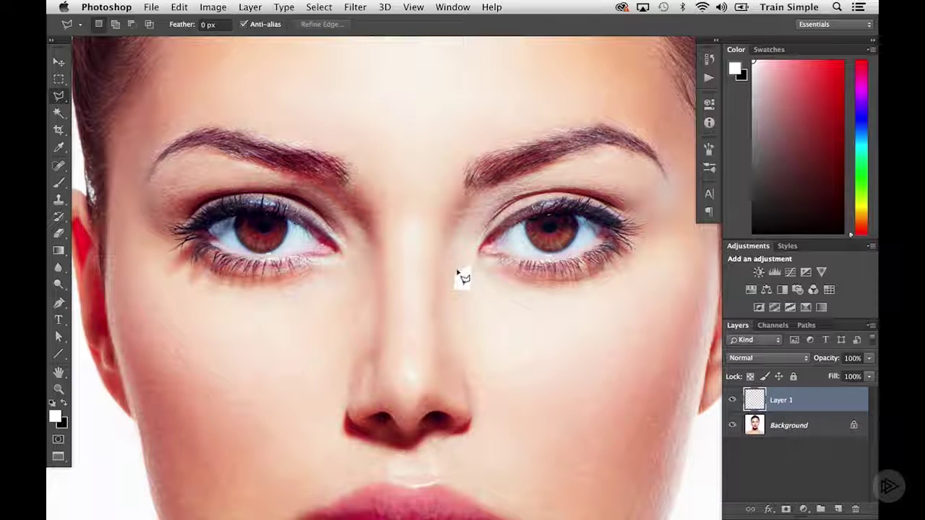
- Move the white catch-light onto the left iris and scale it down to about 55%
key(v)
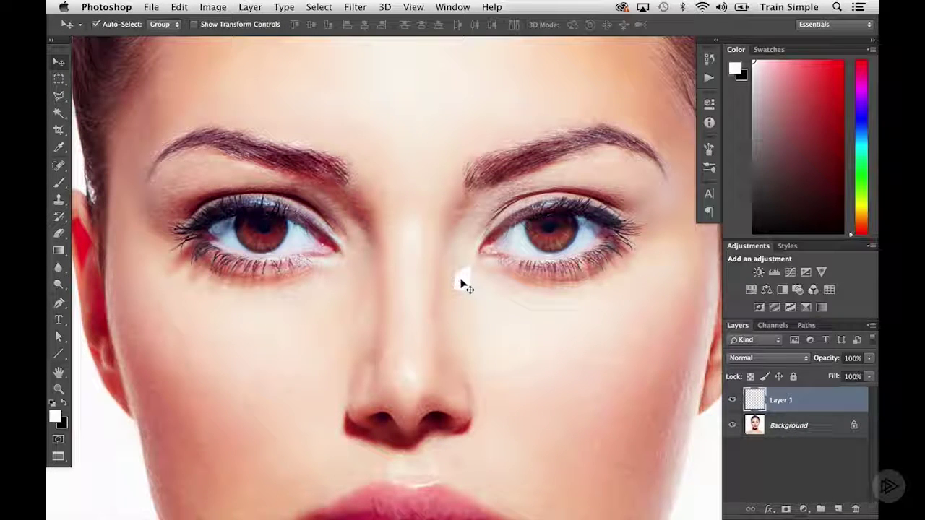
drag(462, 282, 256, 231)
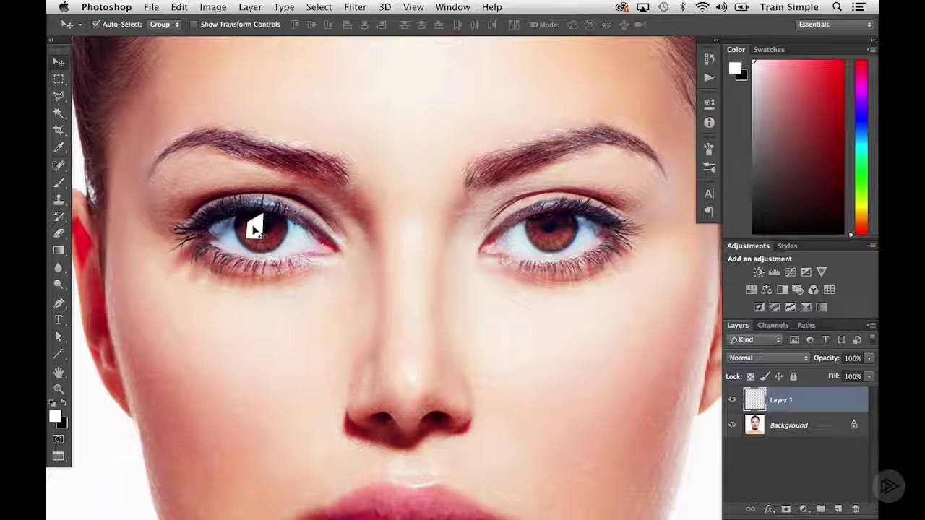
key(ctrl+t)
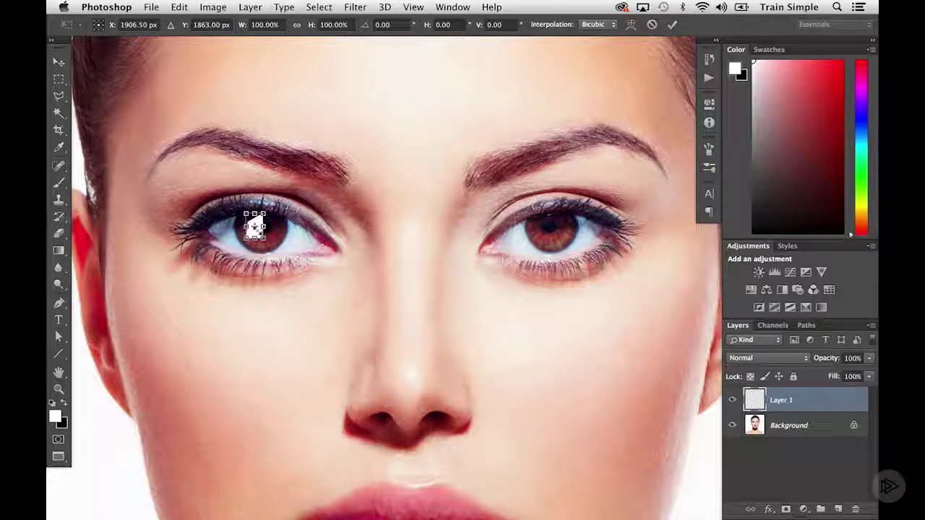
drag(264, 239, 252, 230)
key(Return)
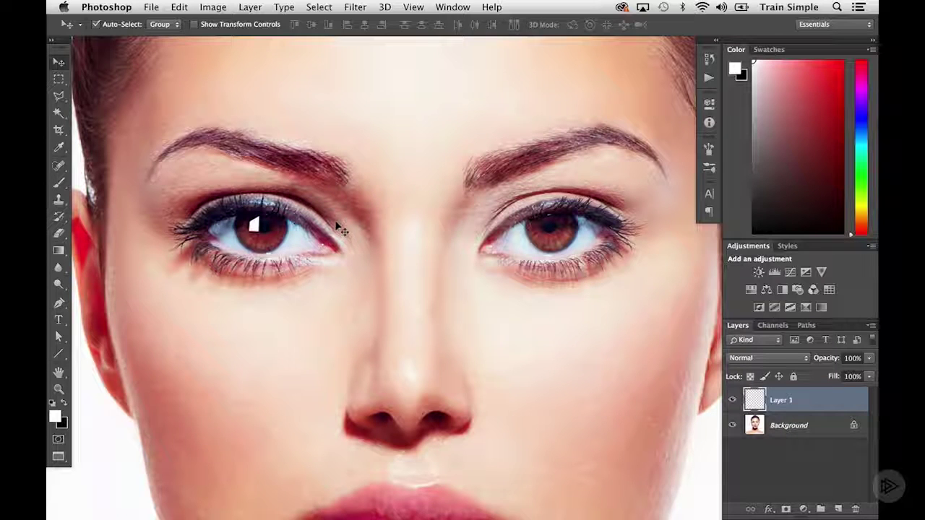
- Try Soft Light, return the catch-light layer to Normal blending, and lower its opacity to 48%
click(742, 358)
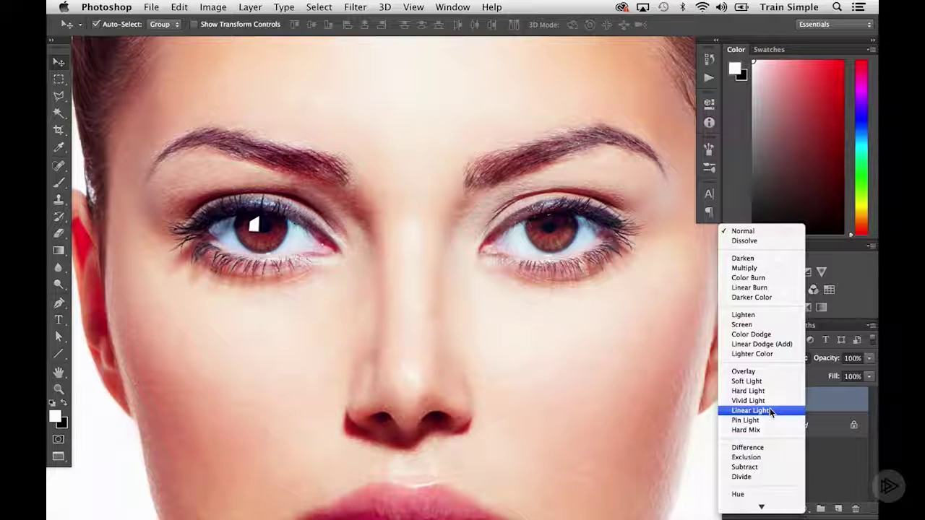
click(763, 382)
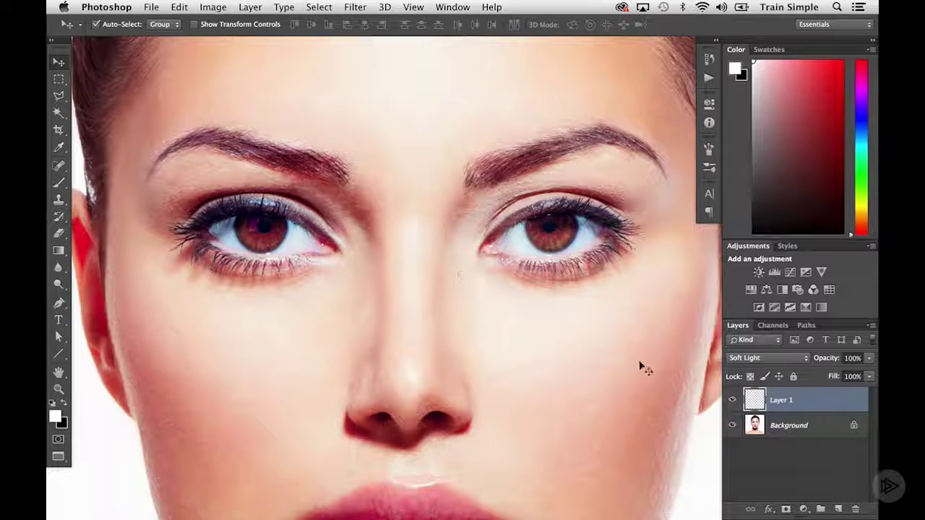
click(760, 358)
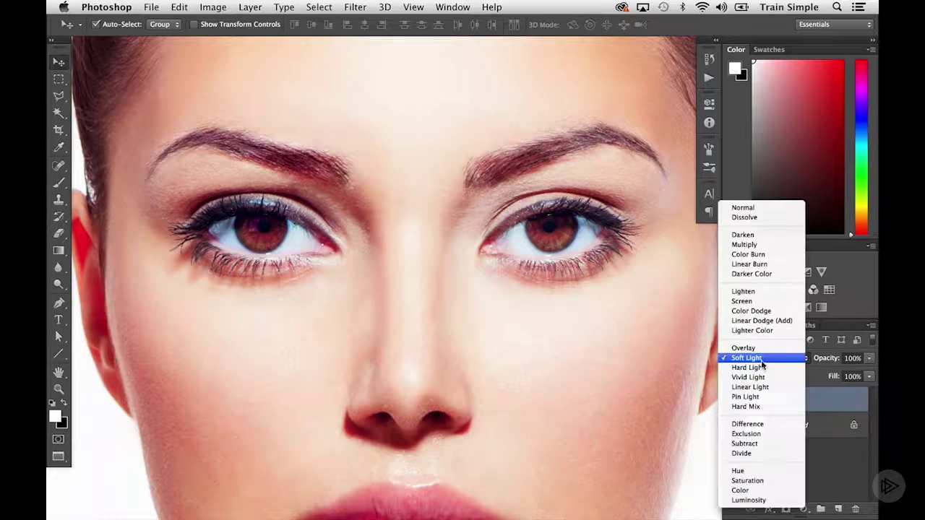
click(750, 208)
click(869, 359)
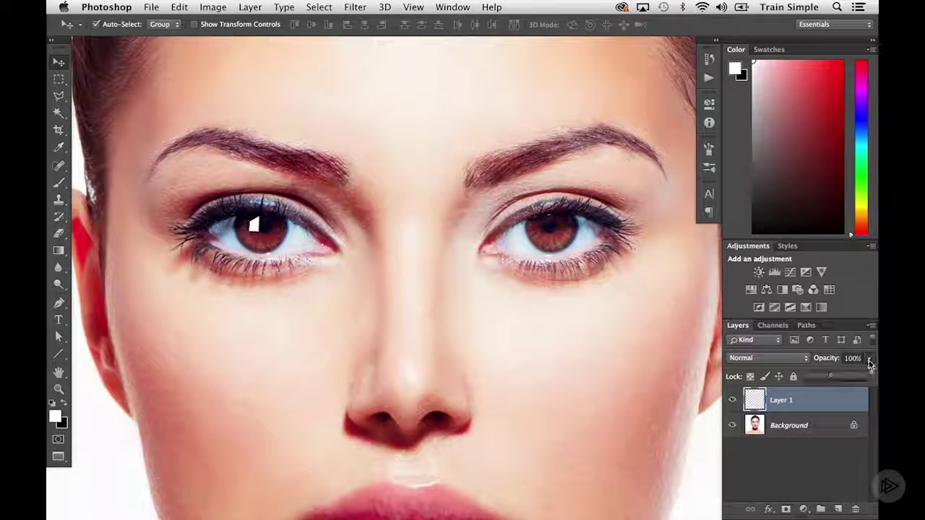
drag(869, 363, 838, 375)
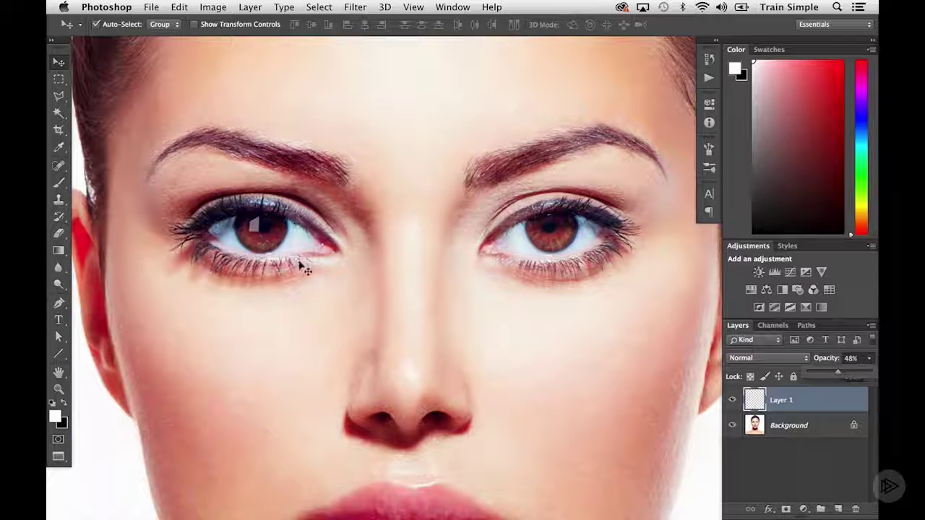
click(306, 282)
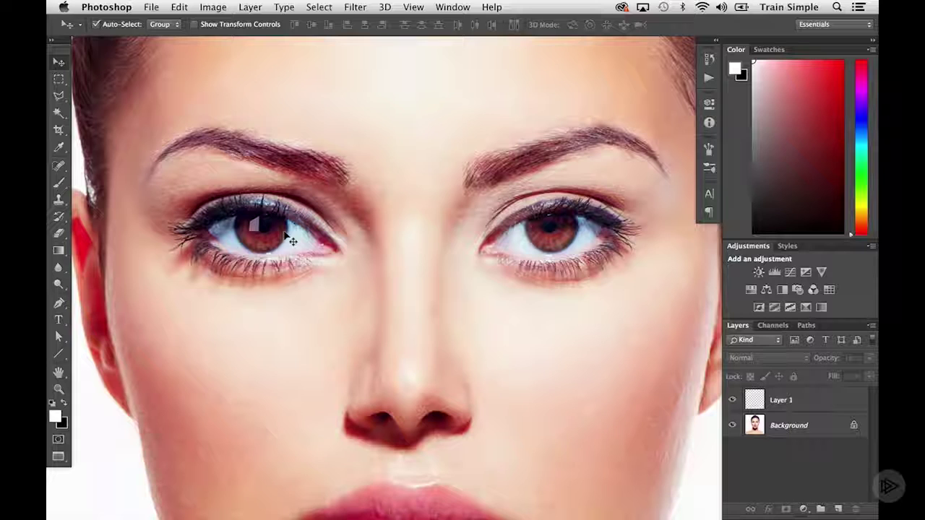
click(776, 398)
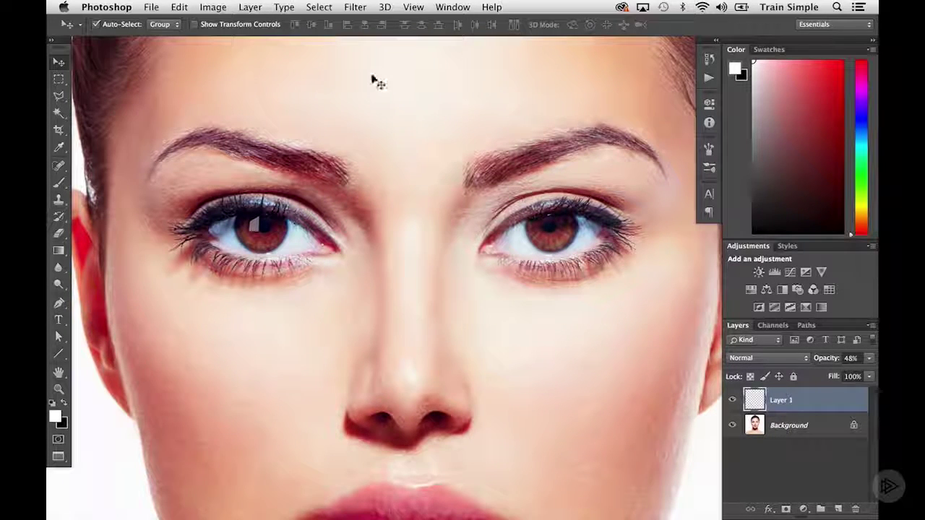
- Apply a 0.7-pixel Gaussian Blur to the catch-light on Layer 1
click(357, 9)
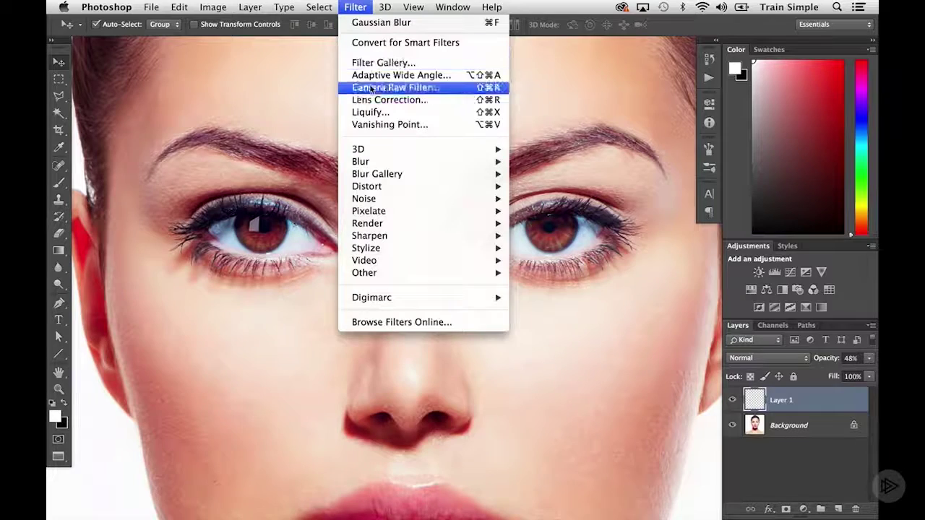
mouse_move(384, 161)
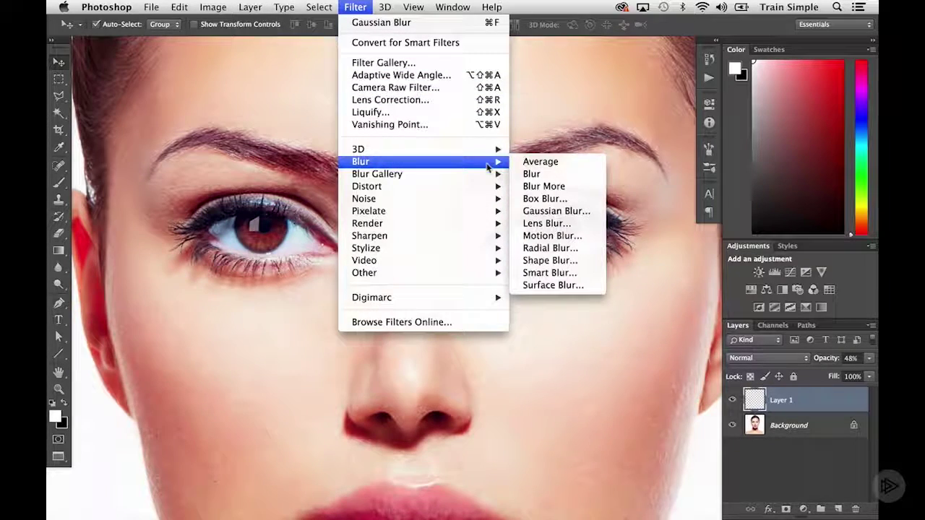
click(556, 211)
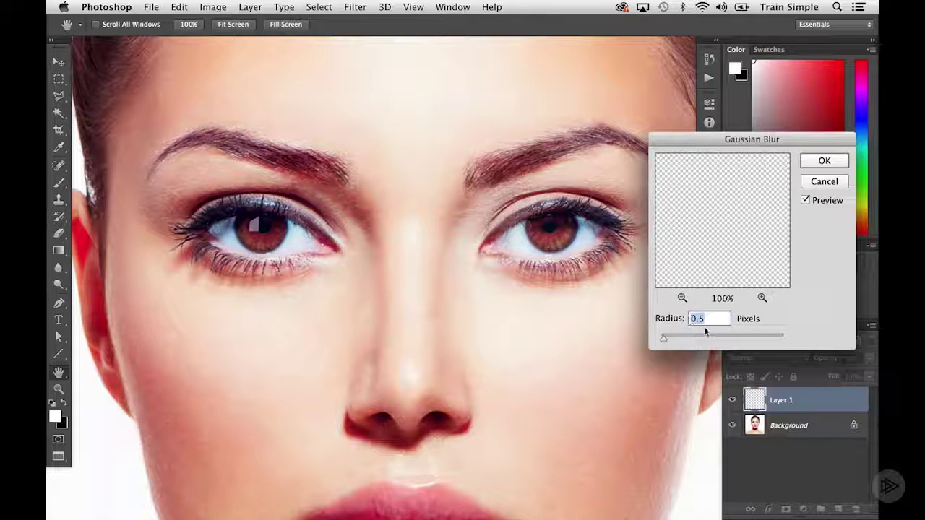
drag(660, 339, 670, 341)
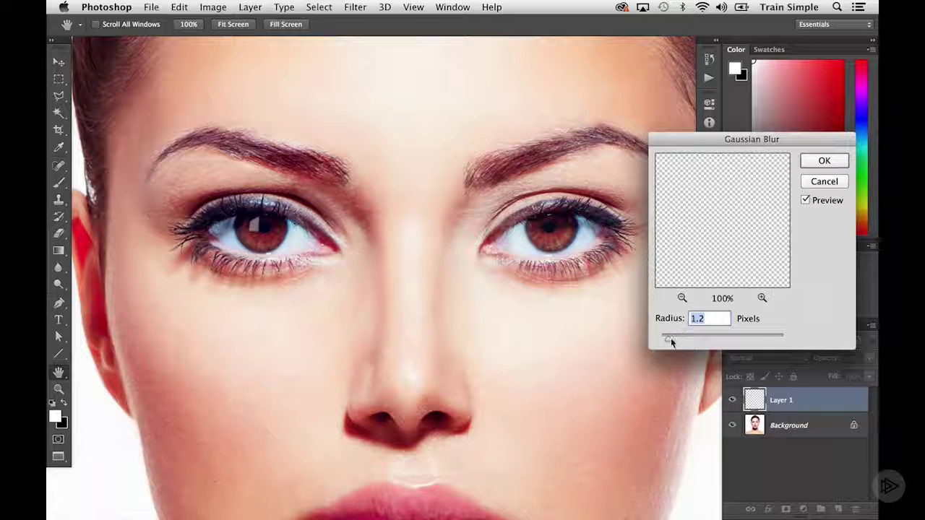
drag(665, 339, 664, 340)
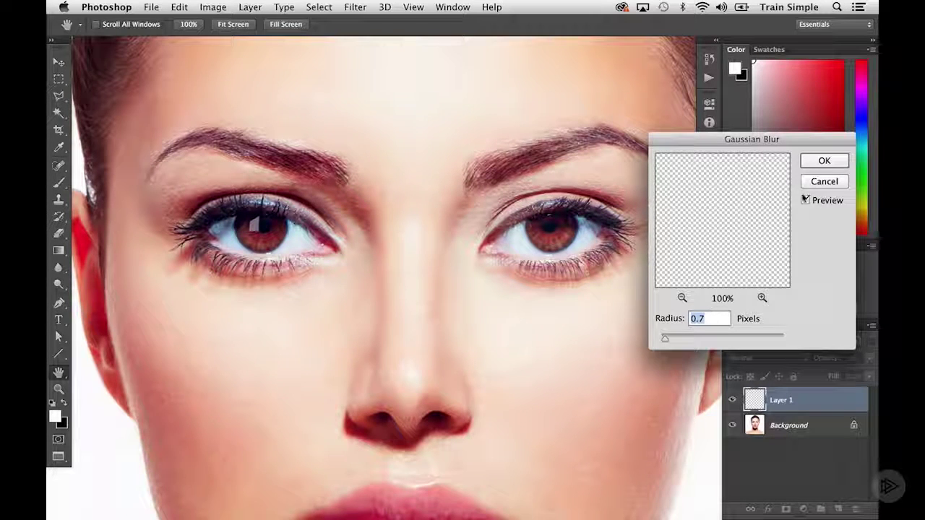
click(824, 160)
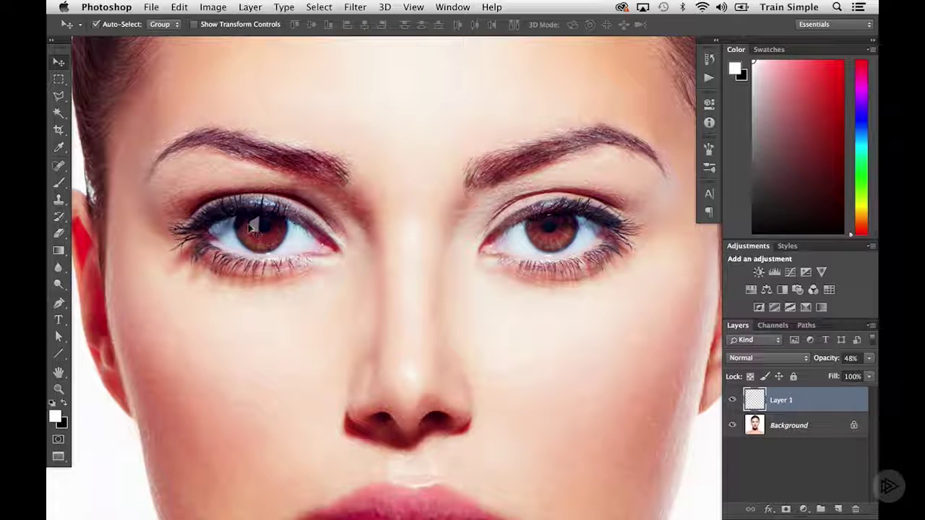
- Option-drag a copy of the catch-light onto the right eye, then zoom out to the full portrait
drag(253, 226, 540, 228)
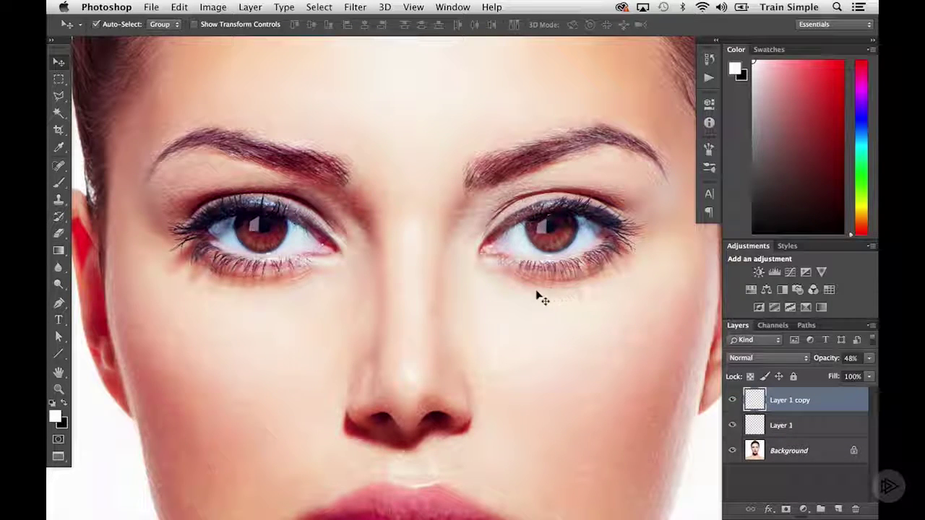
alt+super+click(507, 295)
alt+super+click(507, 296)
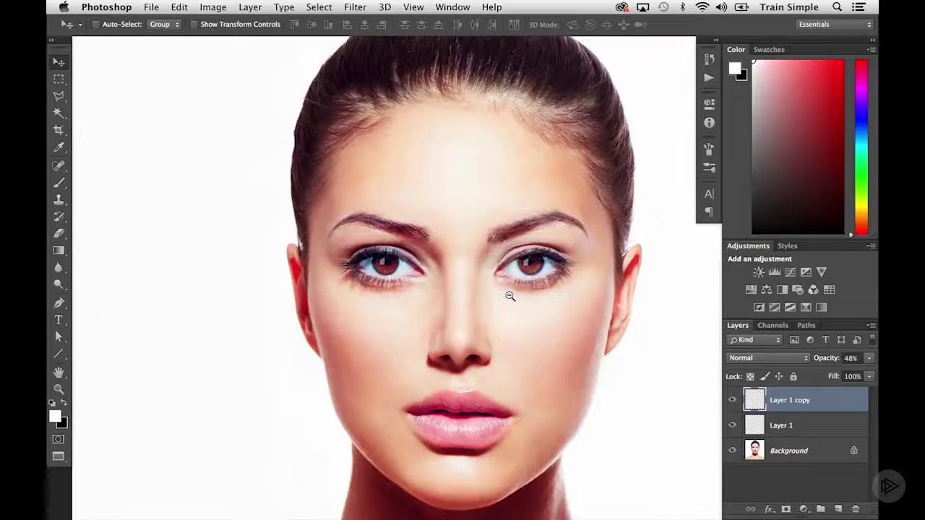
alt+super+click(509, 296)
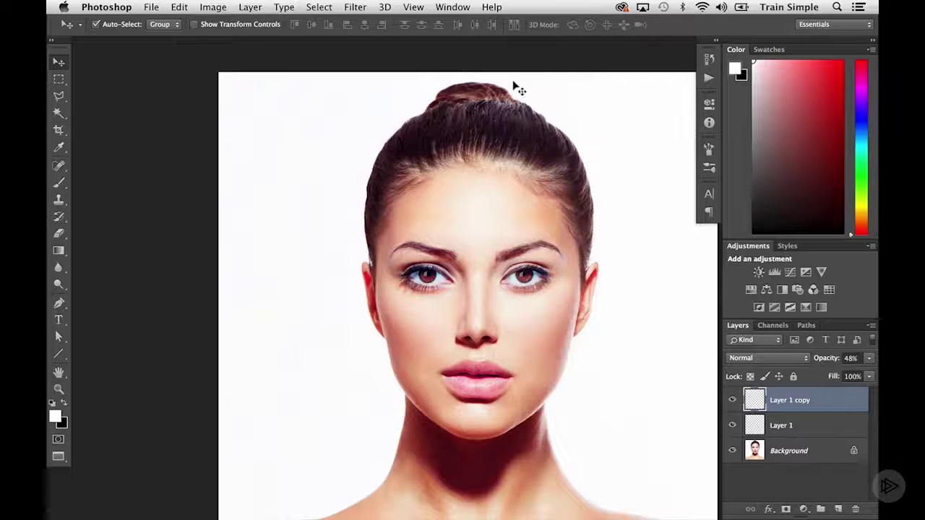
- Switch to the punch-light.jpg portrait and zoom in close on the woman's eyes and nose
click(456, 7)
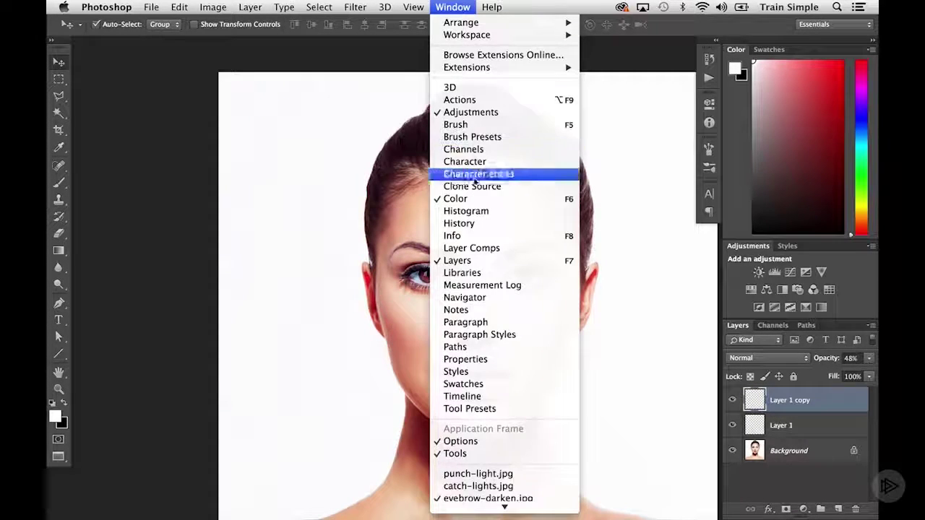
click(481, 473)
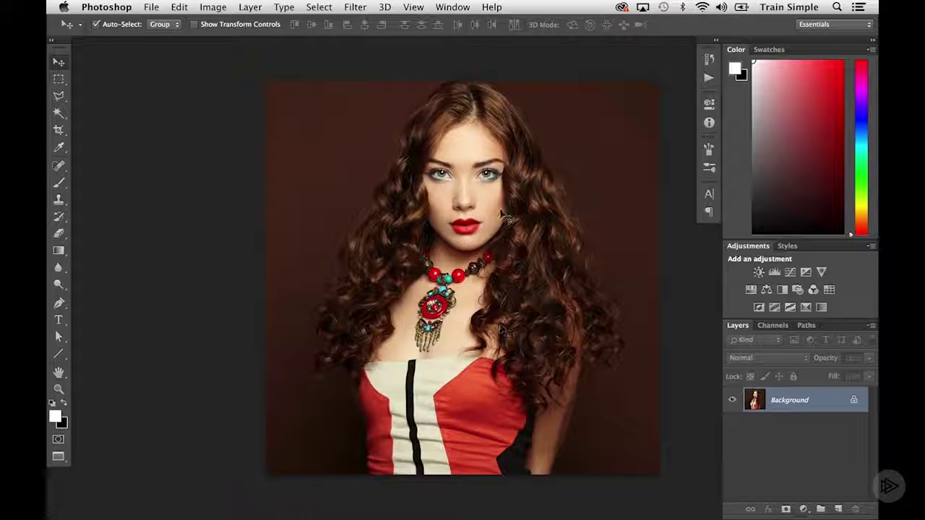
super+click(462, 189)
super+click(463, 189)
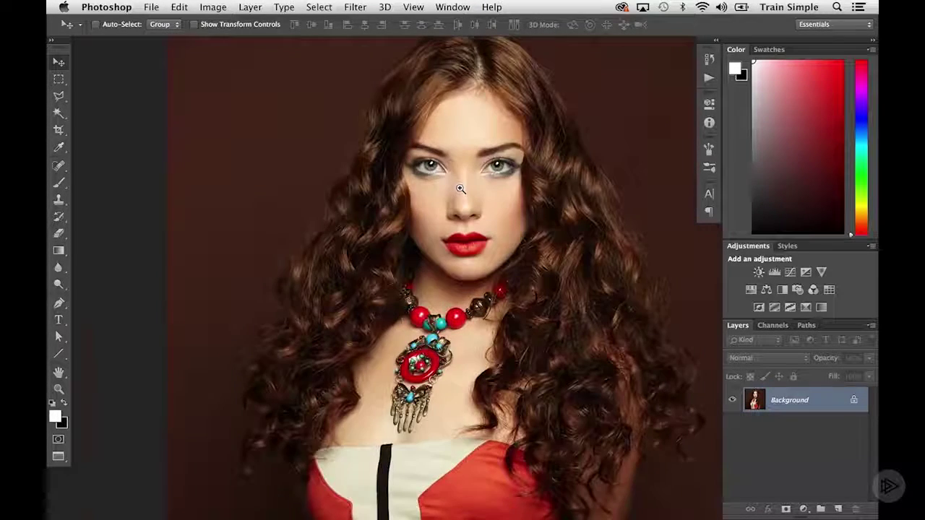
super+click(461, 189)
super+click(460, 188)
super+click(457, 186)
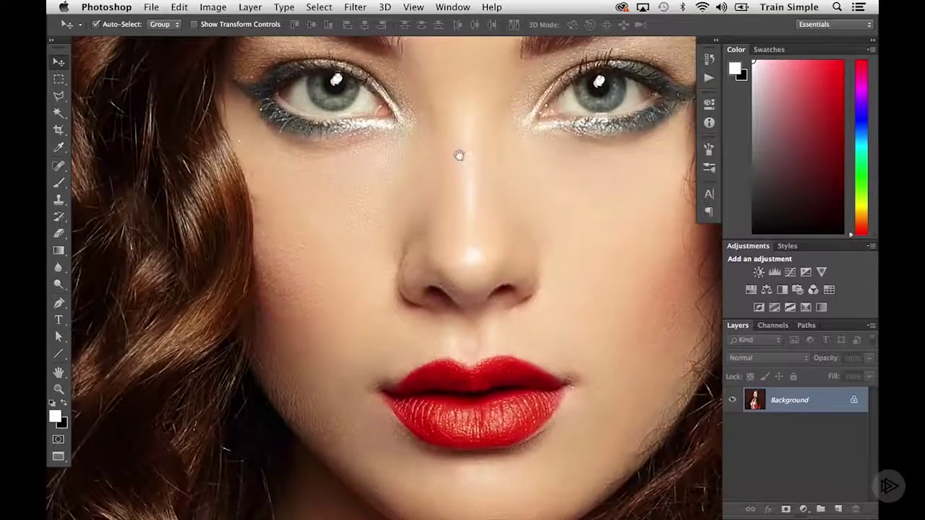
drag(458, 155, 417, 276)
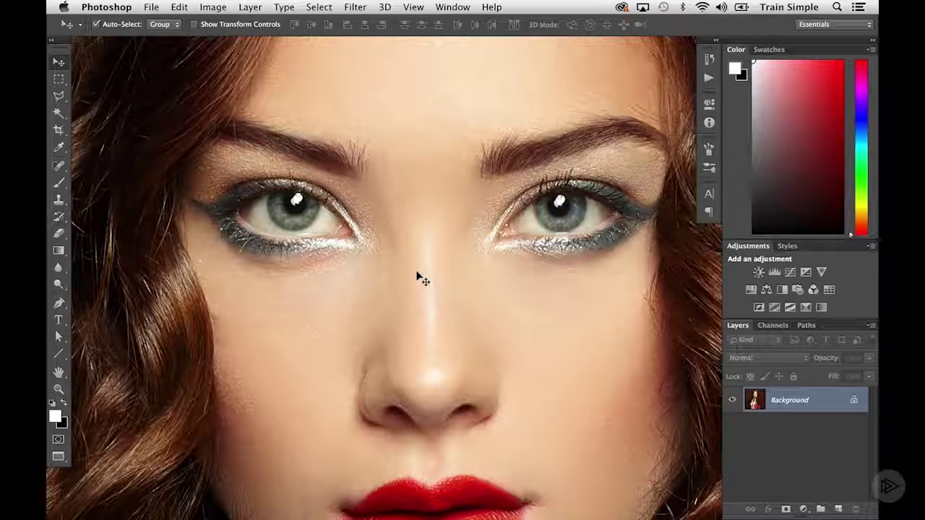
- Add a new empty layer and draw a circular elliptical selection over the left iris
click(836, 509)
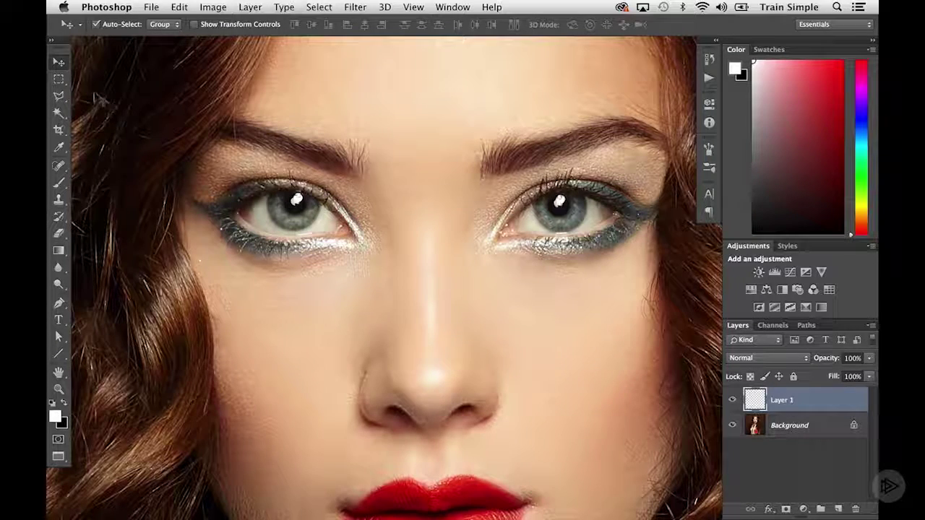
drag(59, 78, 86, 92)
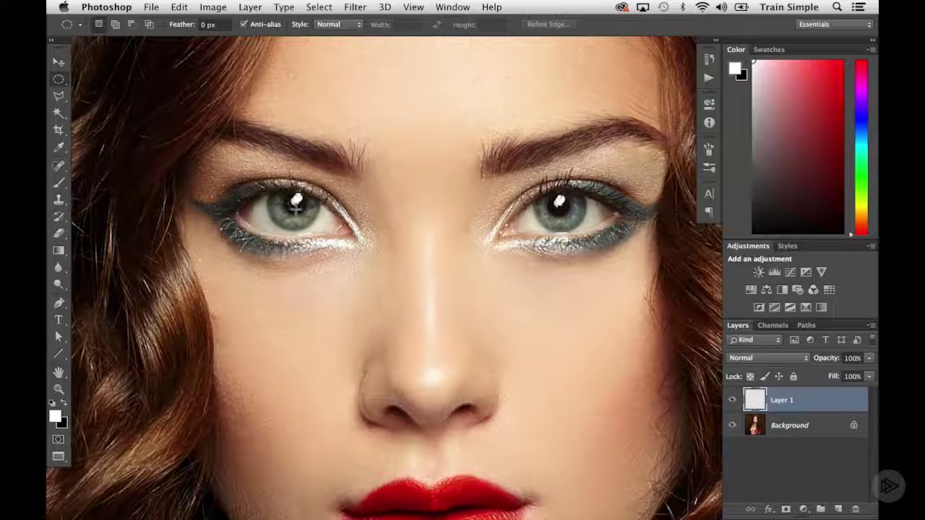
drag(289, 205, 318, 195)
drag(315, 226, 318, 227)
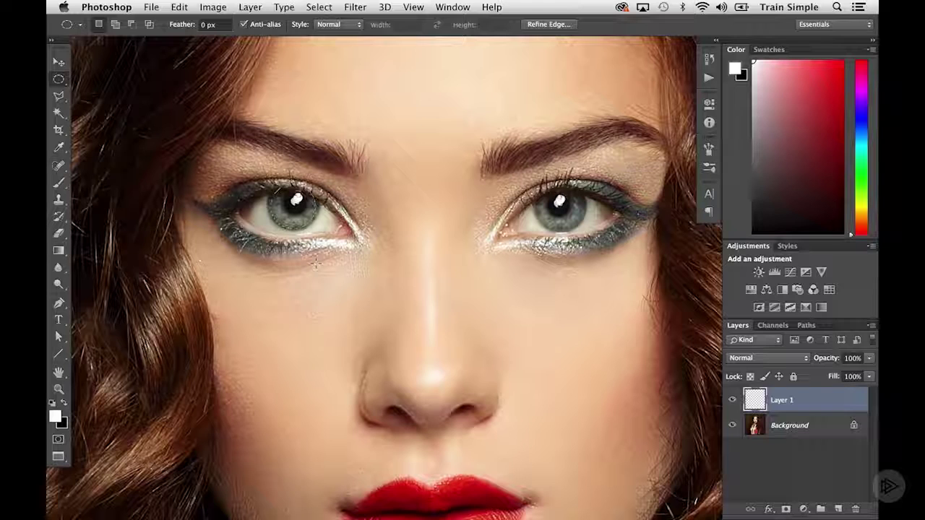
- Fill the iris selection with white and deselect
key(alt)
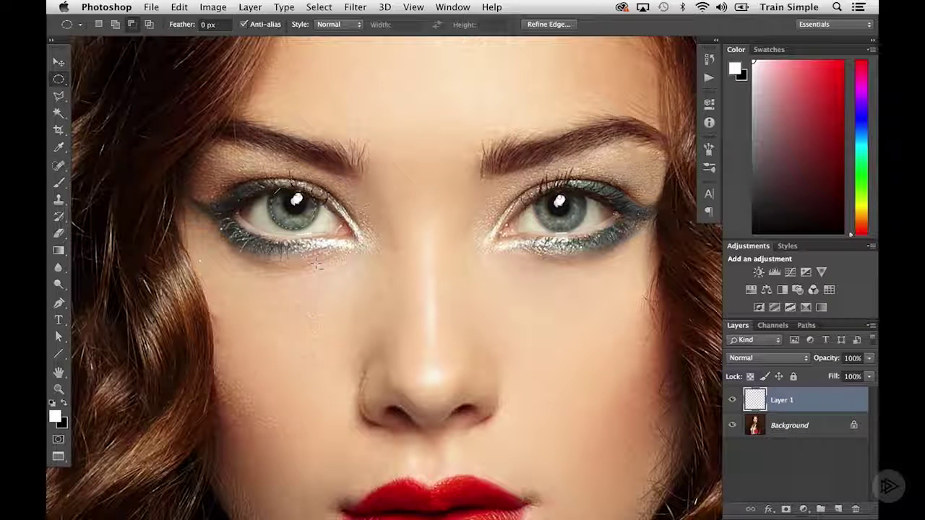
key(alt+BackSpace)
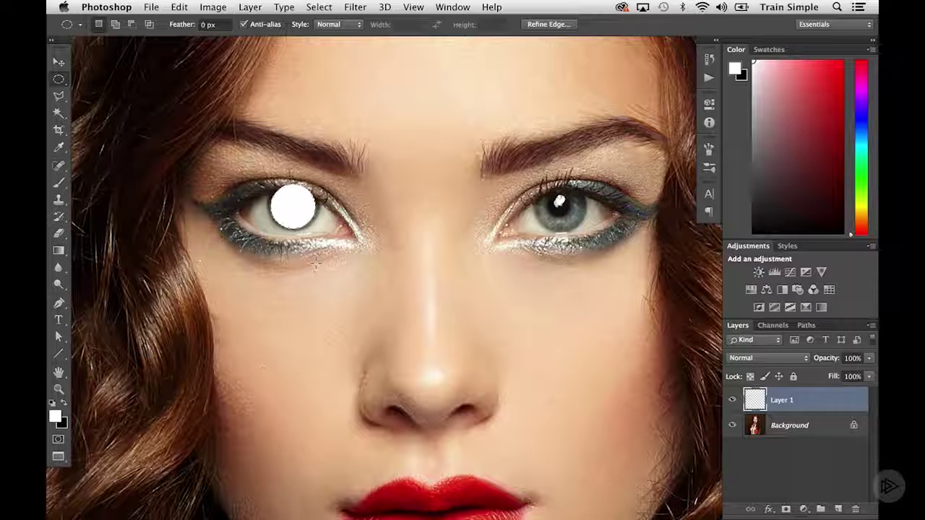
key(ctrl+d)
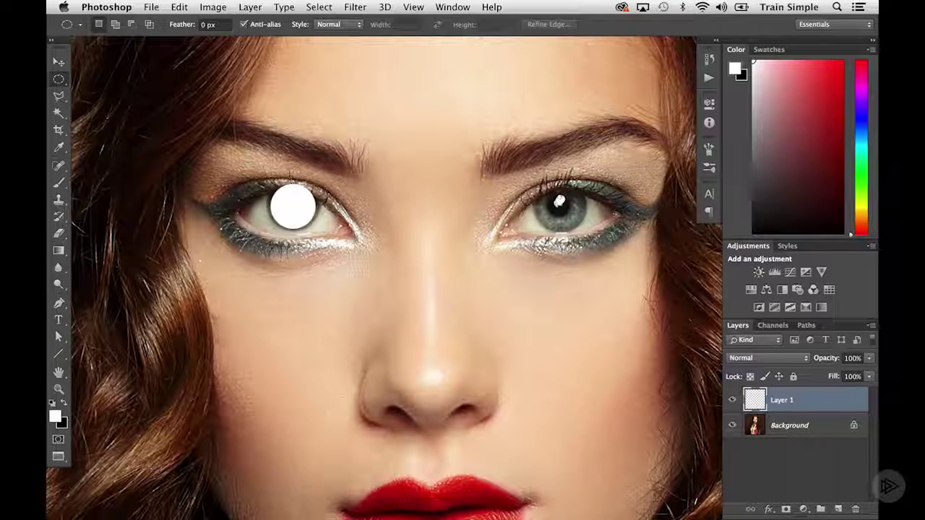
- Delete the white disc's top half, then remove its contracted inside, leaving a thin lower crescent
click(61, 82)
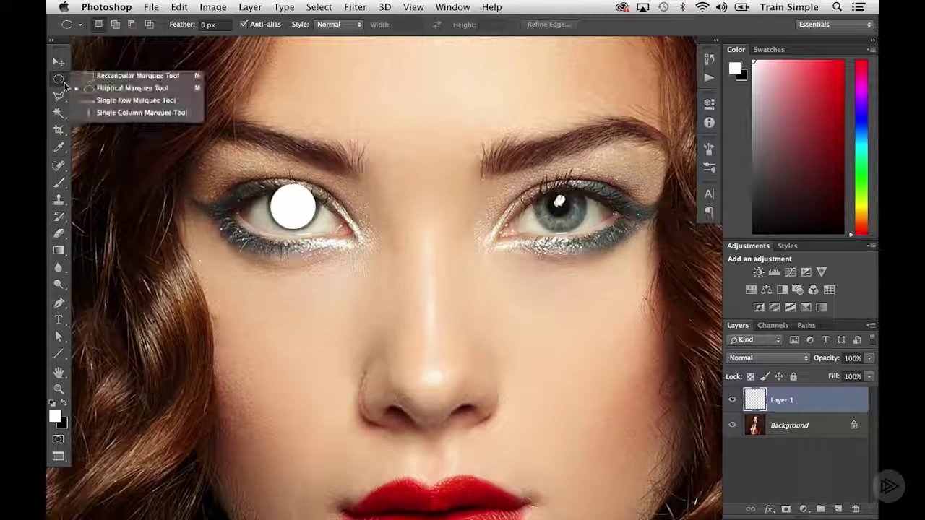
click(130, 76)
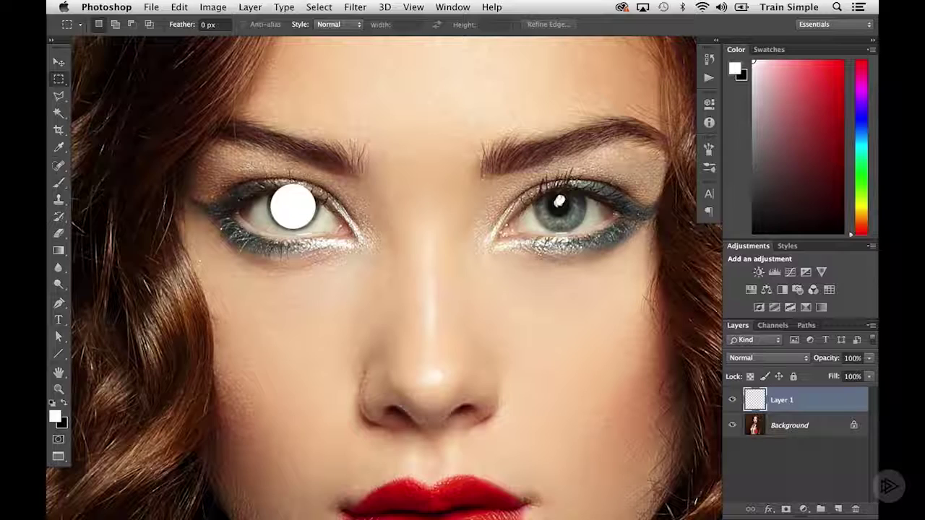
drag(249, 164, 348, 214)
key(Delete)
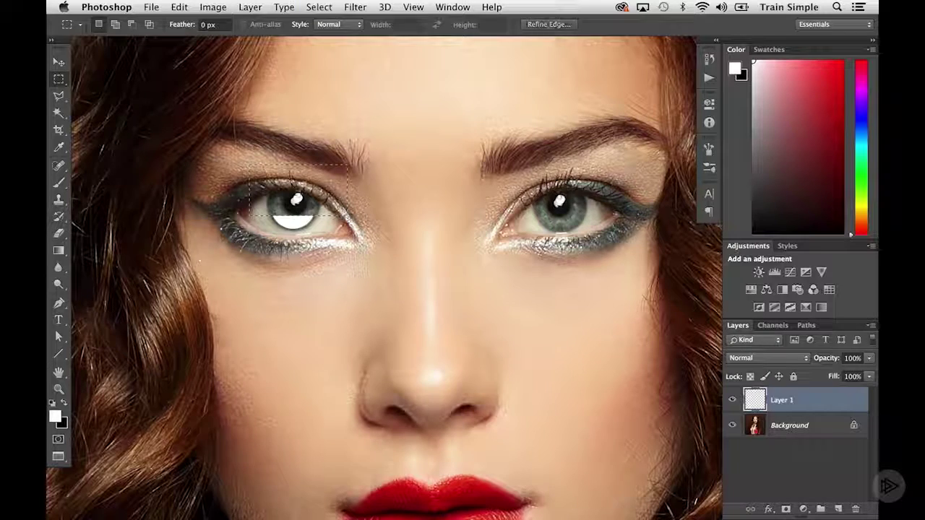
key(super+d)
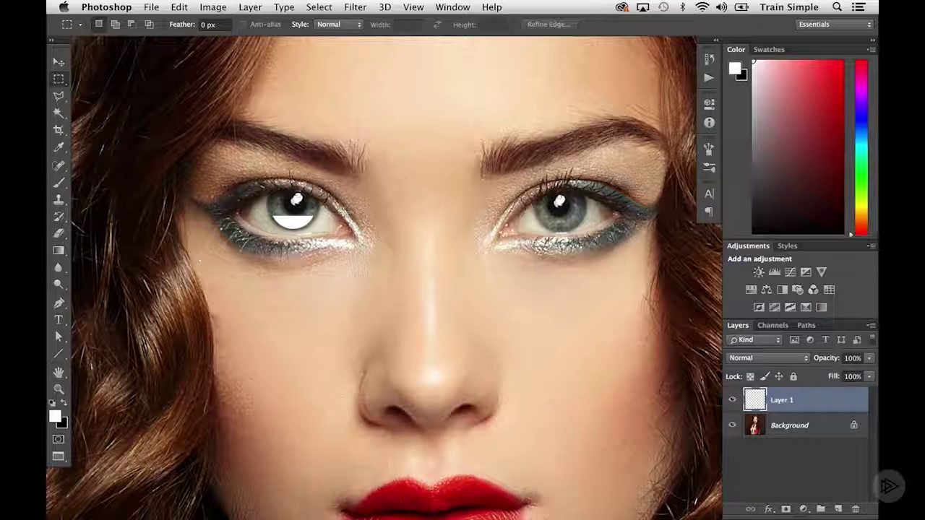
super+click(749, 400)
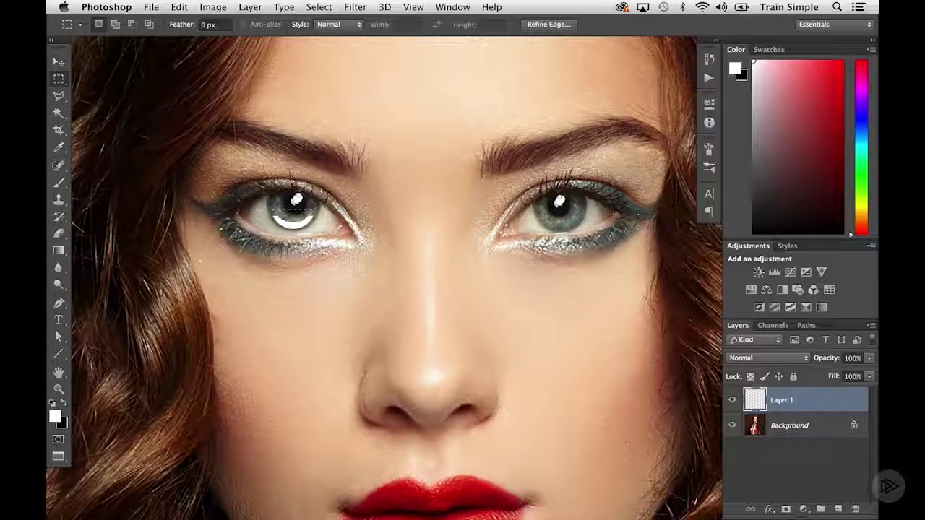
key(super+d)
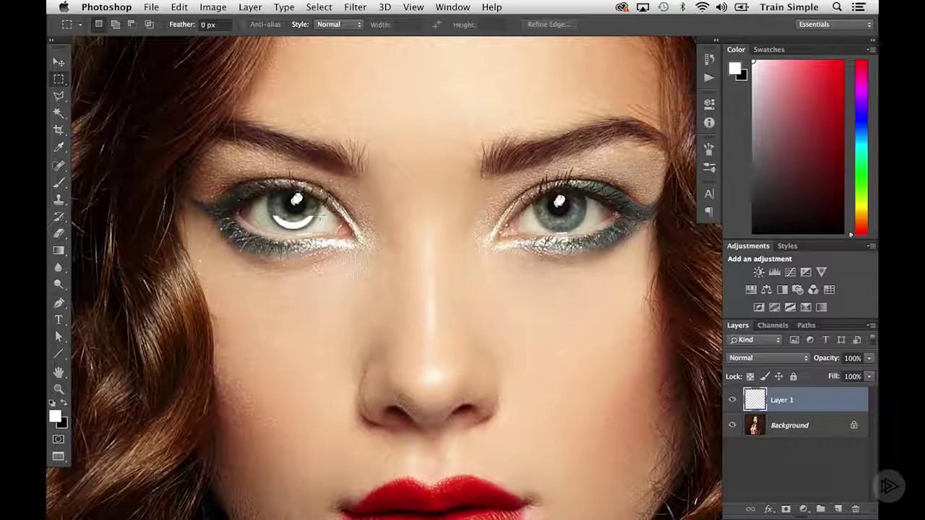
- Apply a Gaussian Blur with a radius of about 2.9 pixels to Layer 1's crescent
click(355, 9)
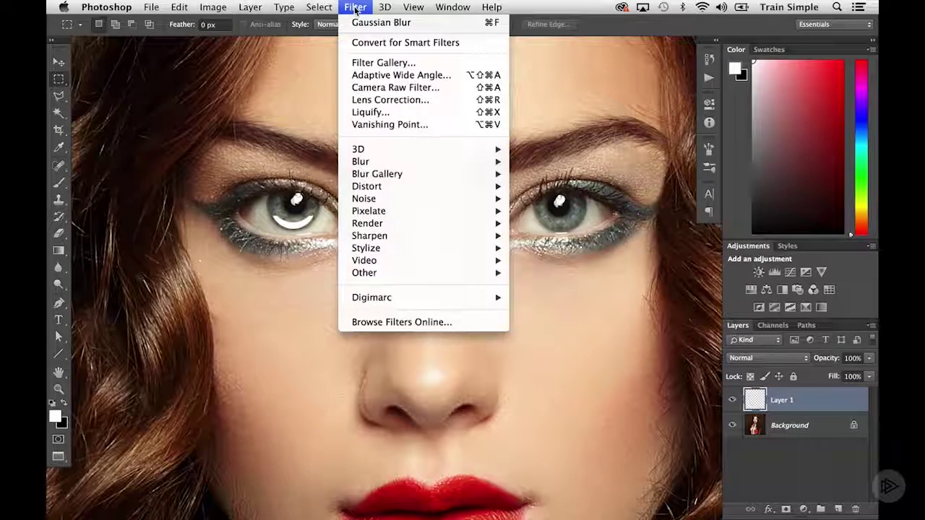
mouse_move(384, 164)
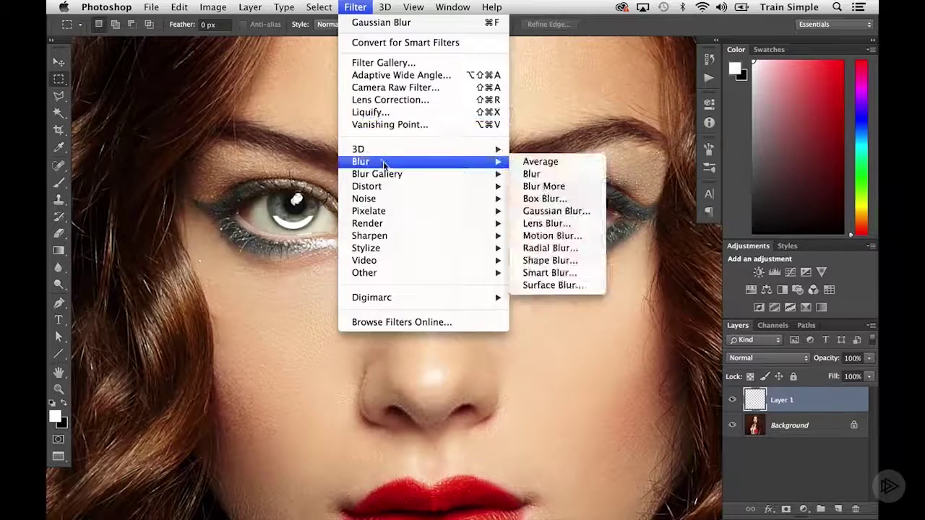
click(538, 211)
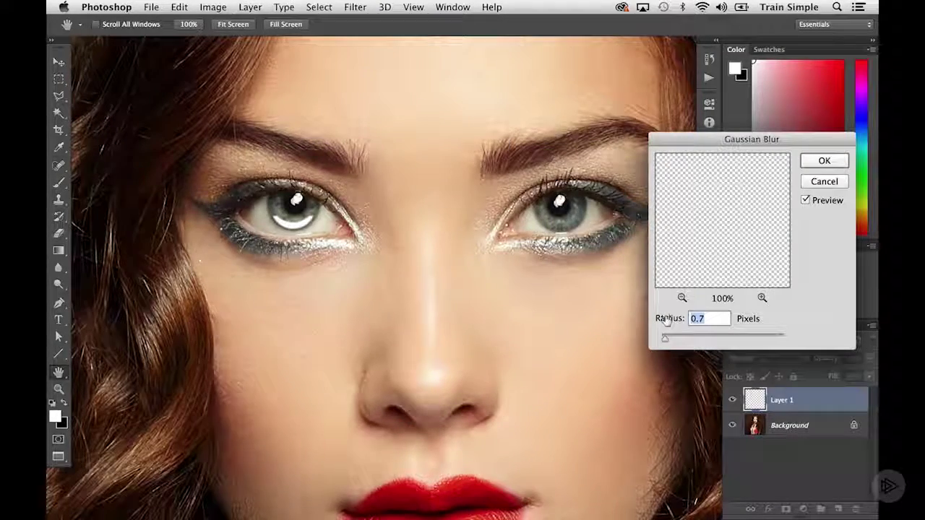
drag(665, 342, 679, 342)
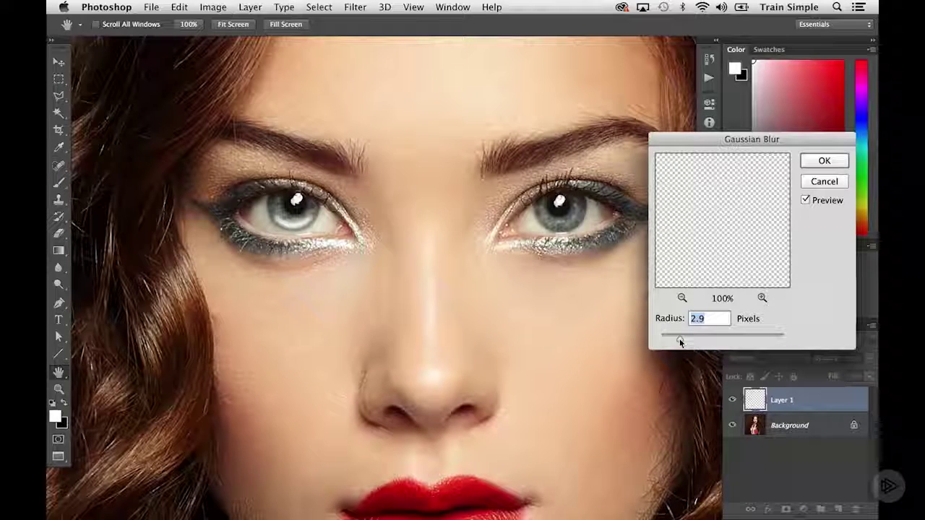
click(823, 162)
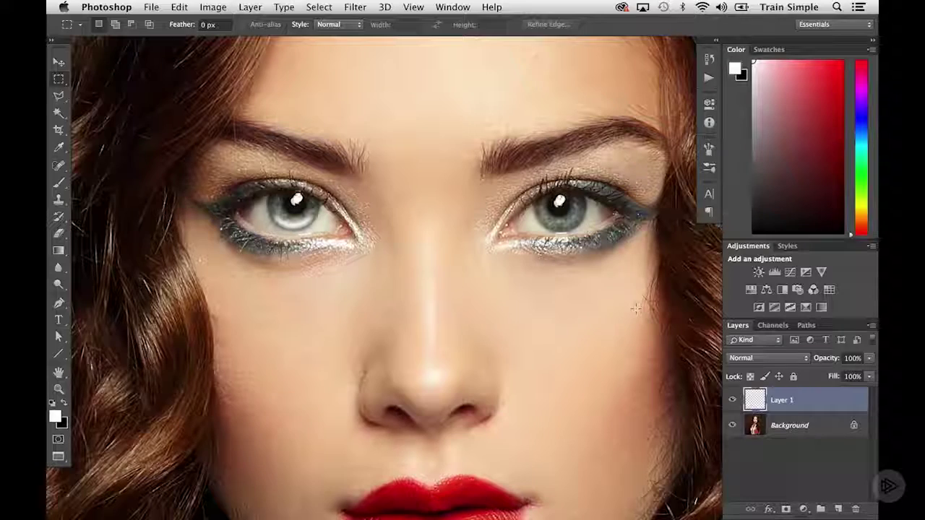
- Set Layer 1's blend mode to Overlay, keeping its opacity at 100%
click(752, 356)
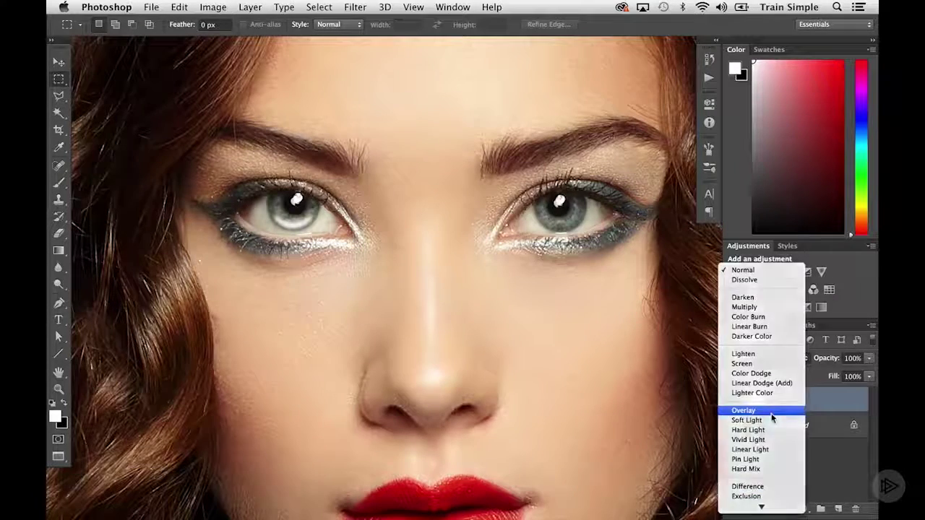
click(769, 411)
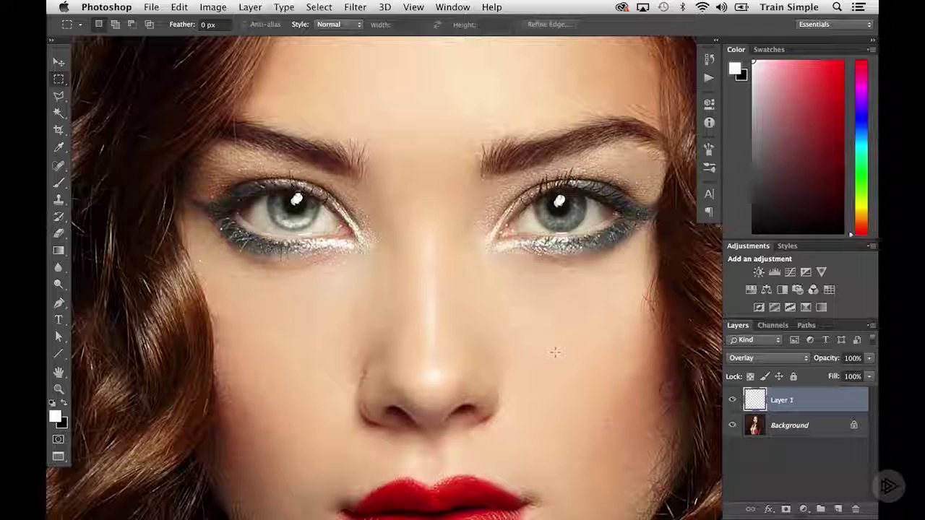
click(869, 357)
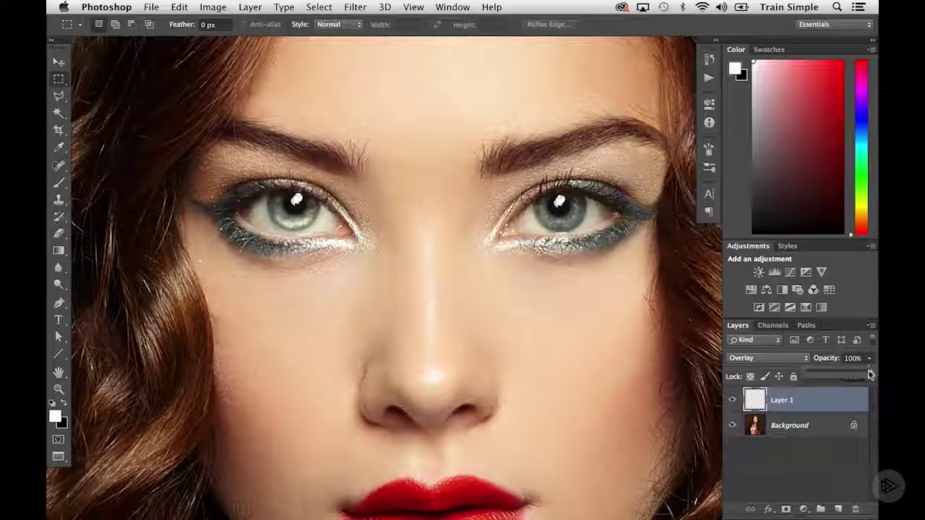
mouse_move(866, 372)
mouse_down()
mouse_move(842, 370)
mouse_move(871, 373)
mouse_up()
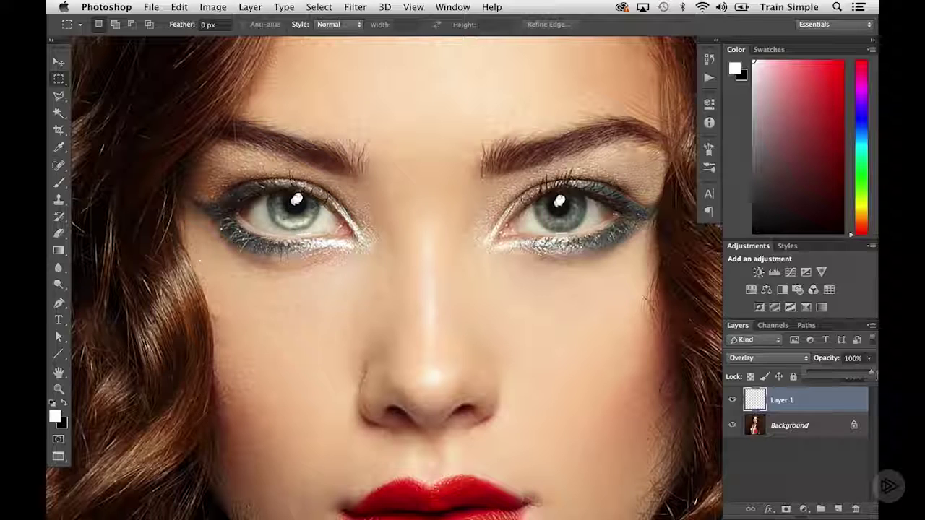
- Copy the crescent onto the right eye's iris as Layer 1 copy, then zoom out
click(58, 63)
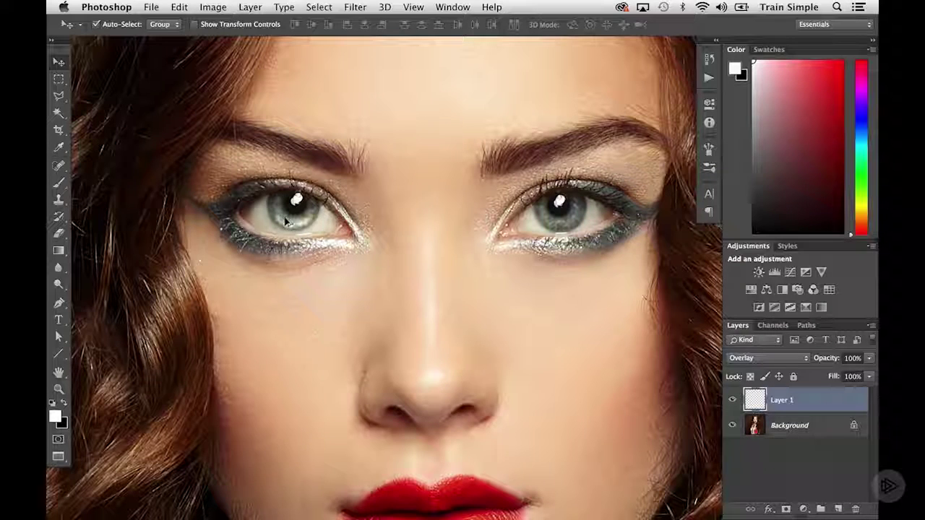
mouse_move(289, 225)
mouse_down()
mouse_move(457, 231)
mouse_move(555, 223)
mouse_up()
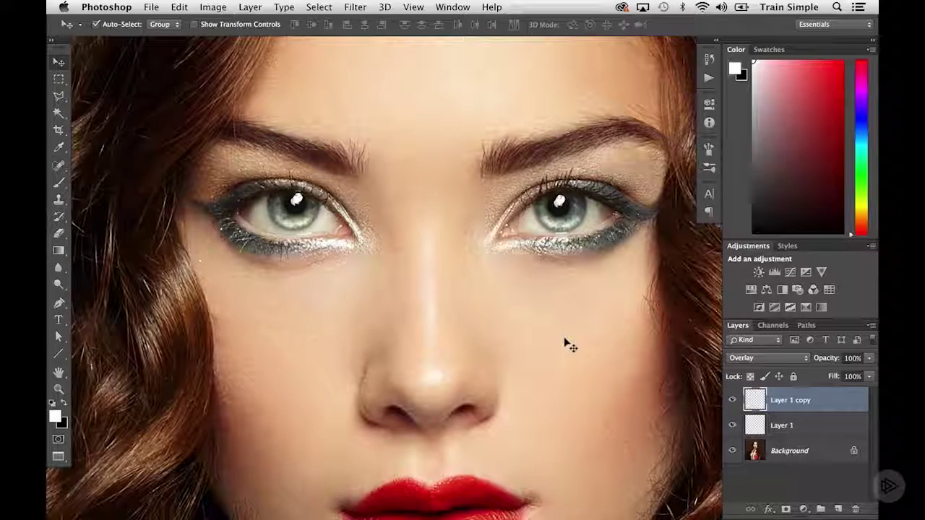
scroll(503, 314, down, 6)
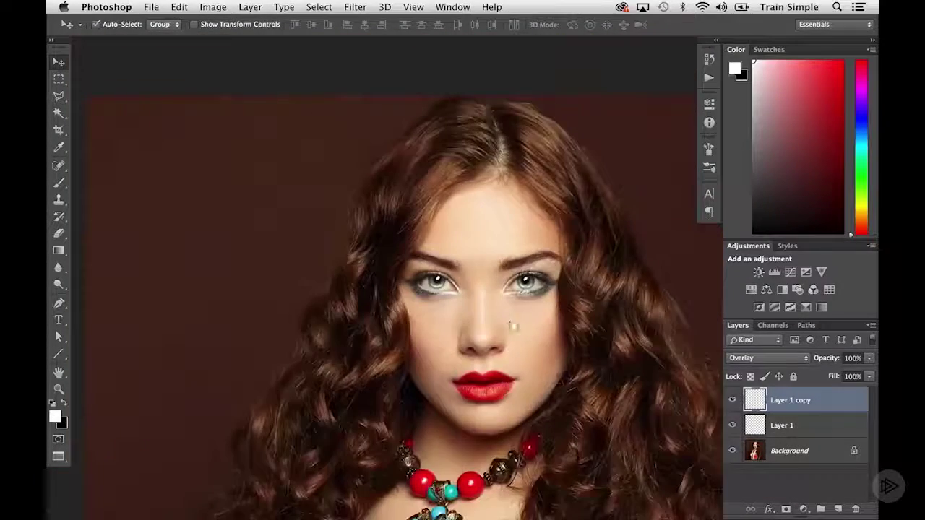
scroll(488, 311, down, 2)
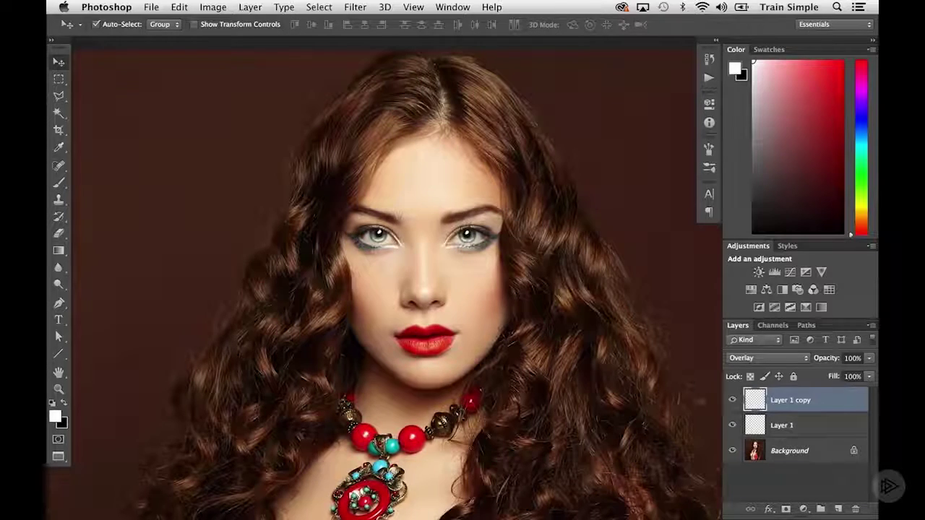
- Toggle Layer 1 copy off and on, then try lowering both crescent layers' opacity
click(732, 400)
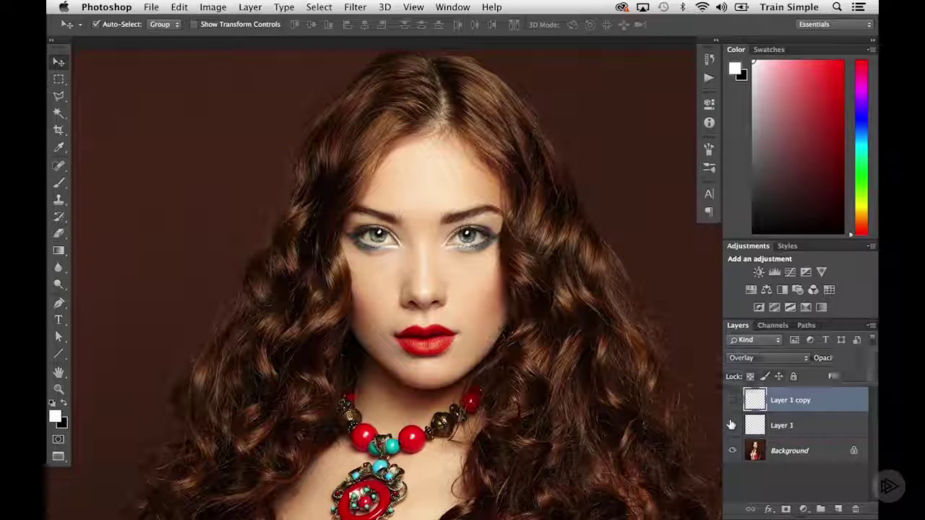
click(731, 399)
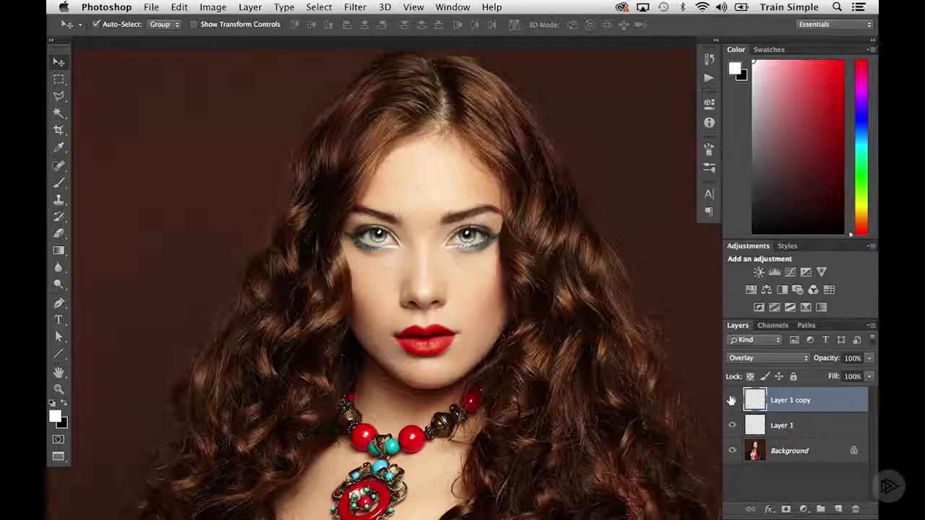
shift+click(794, 425)
click(868, 357)
drag(866, 375, 846, 375)
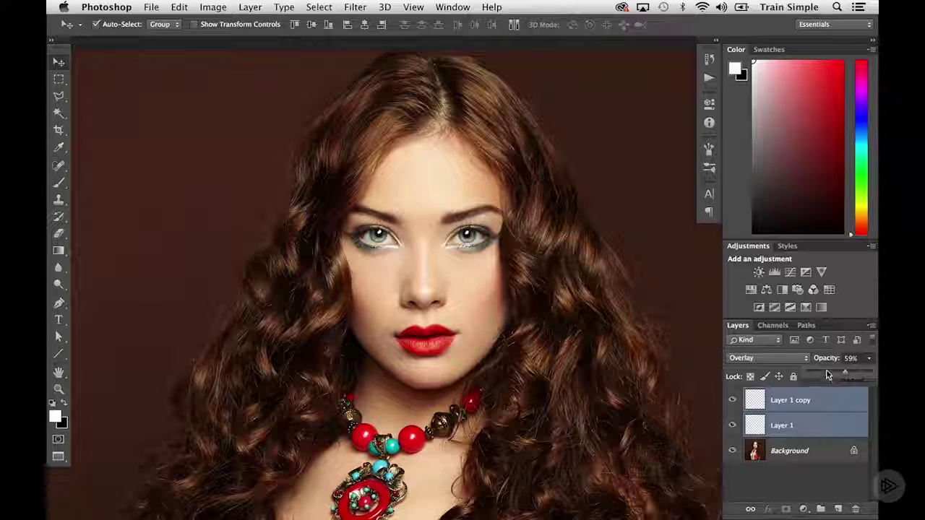
click(800, 473)
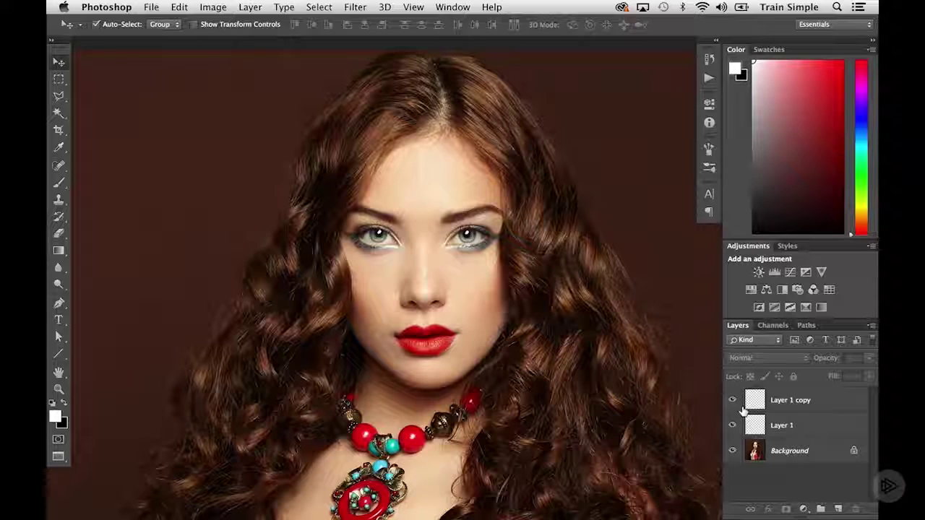
- Zoom in on the face and compare with Layer 1 copy hidden, then shown again
click(471, 288)
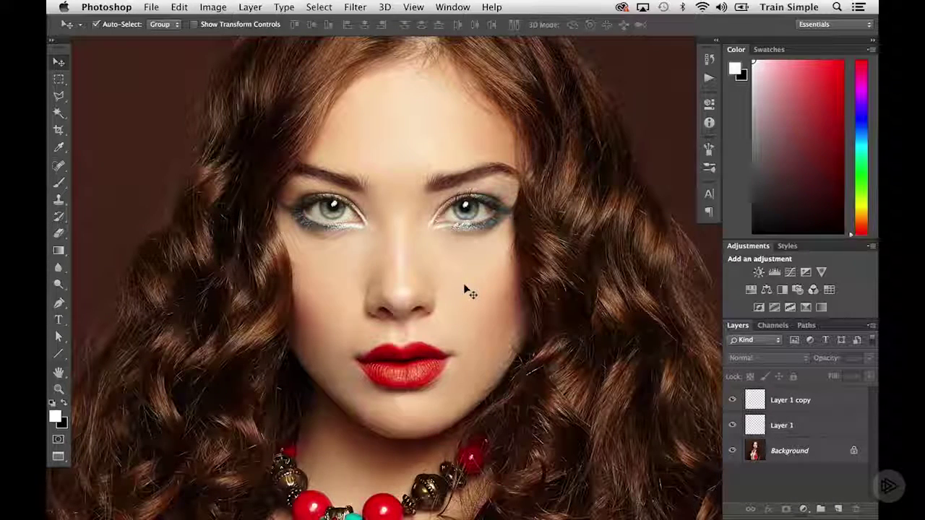
click(732, 398)
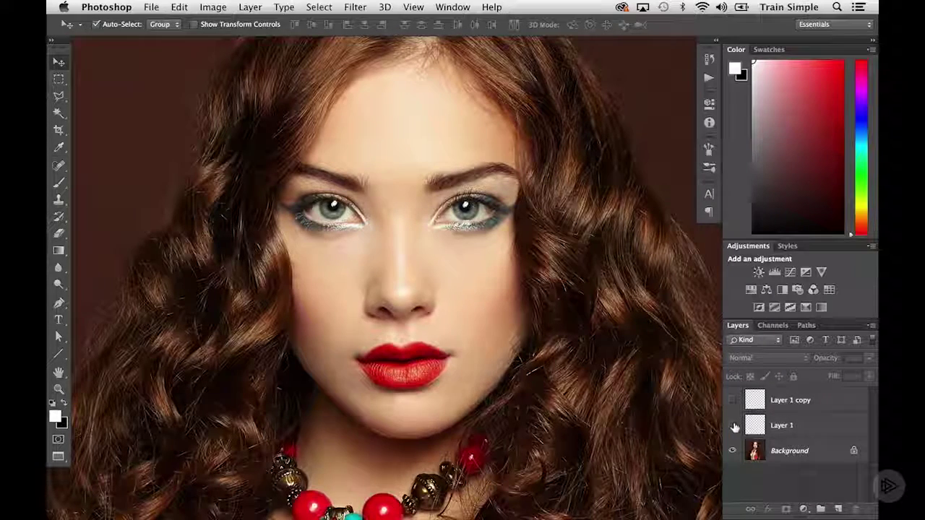
click(733, 400)
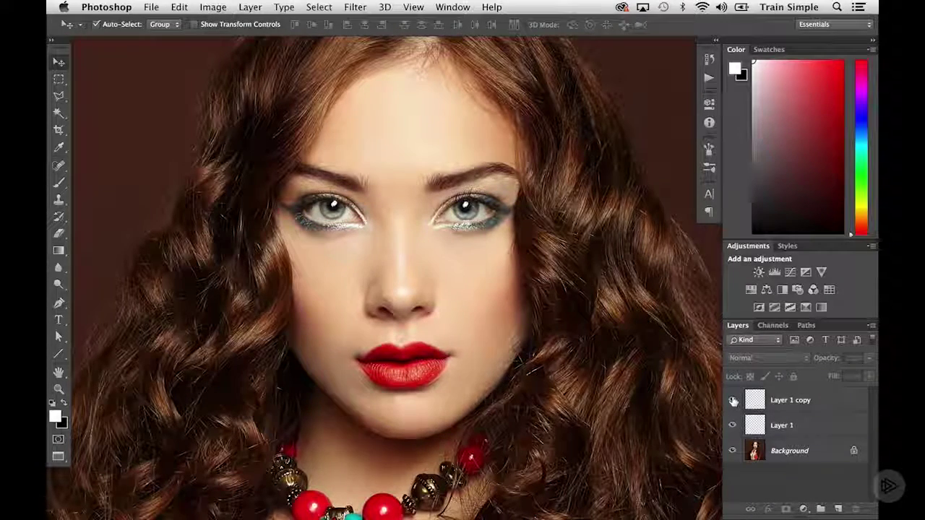